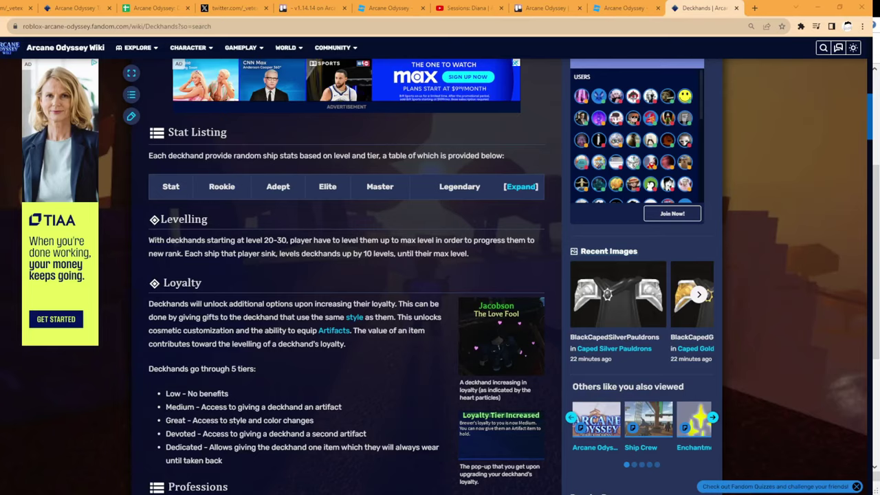
Check the tier list image, return to the wiki's Deckhands page, and find the Professions table
key(alt+Tab)
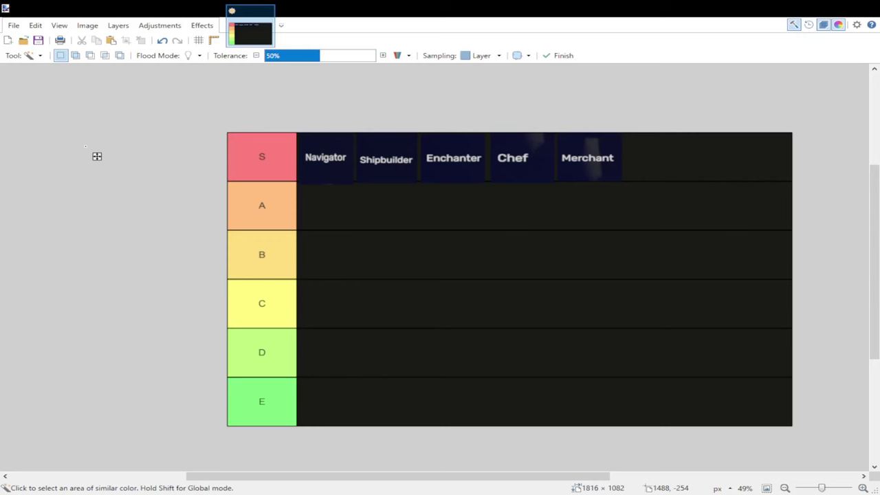
key(alt+Tab)
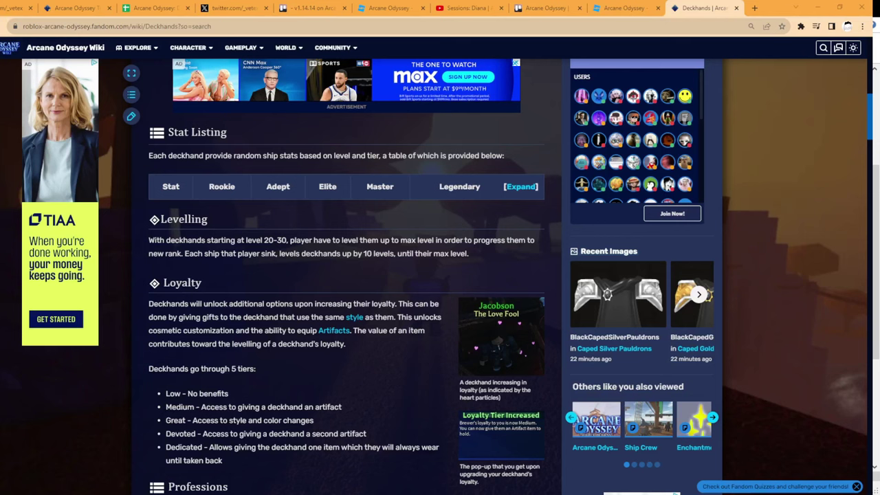
scroll(455, 230, down, 6)
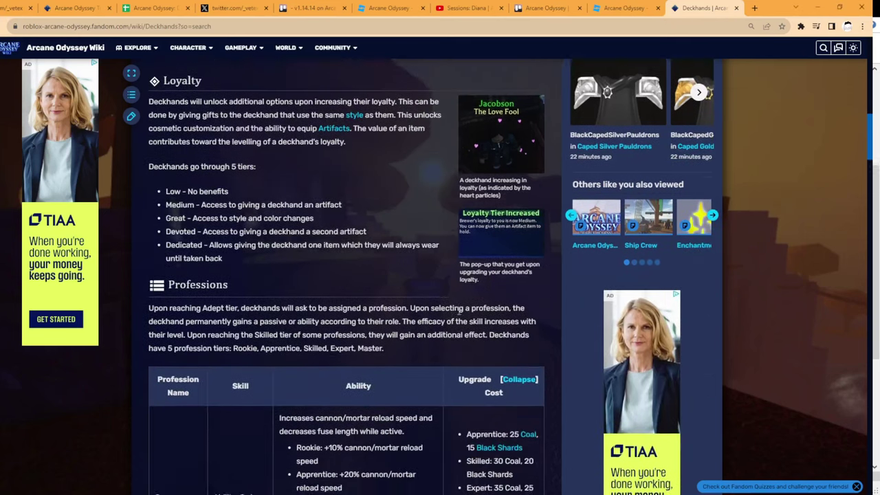
scroll(454, 230, down, 3)
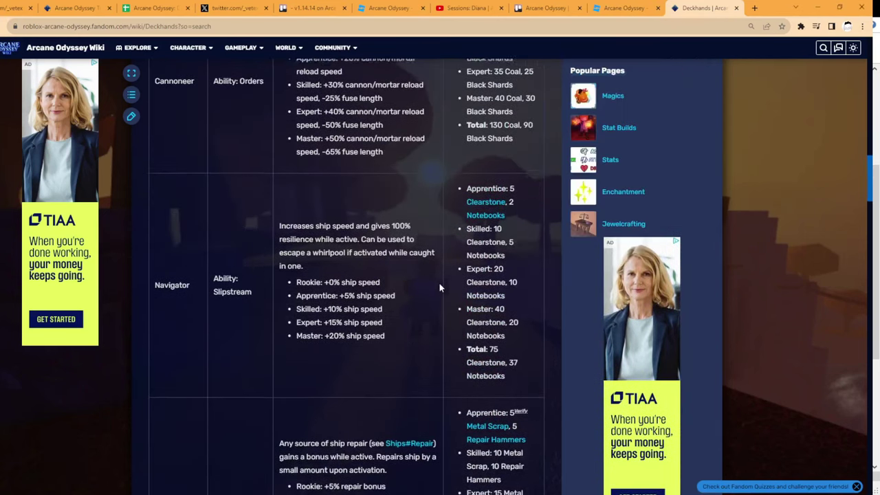
scroll(445, 277, up, 2)
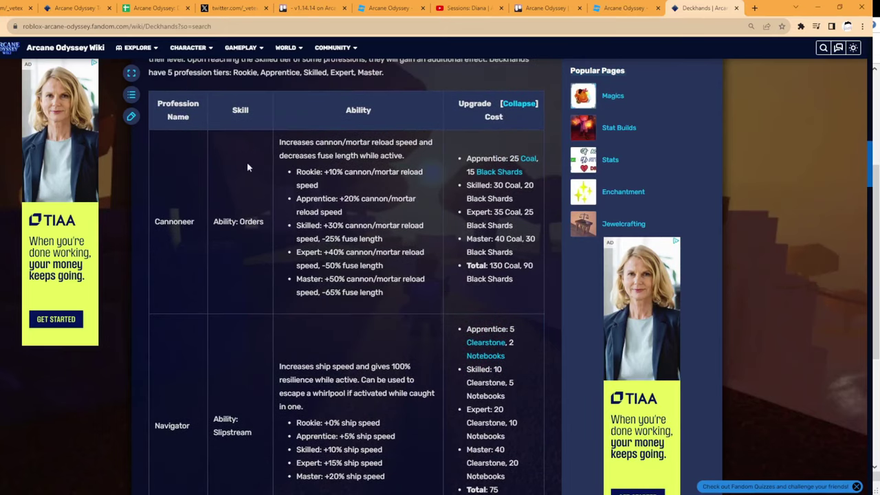
scroll(357, 231, up, 1)
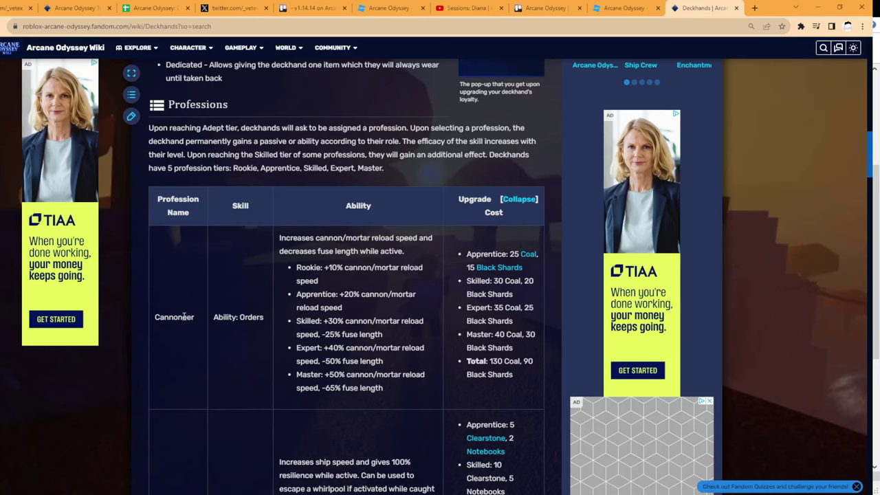
Examine the Cannoneer profession's cannon and mortar reload speed bonuses, especially at the Rookie and Master tiers
drag(155, 317, 174, 317)
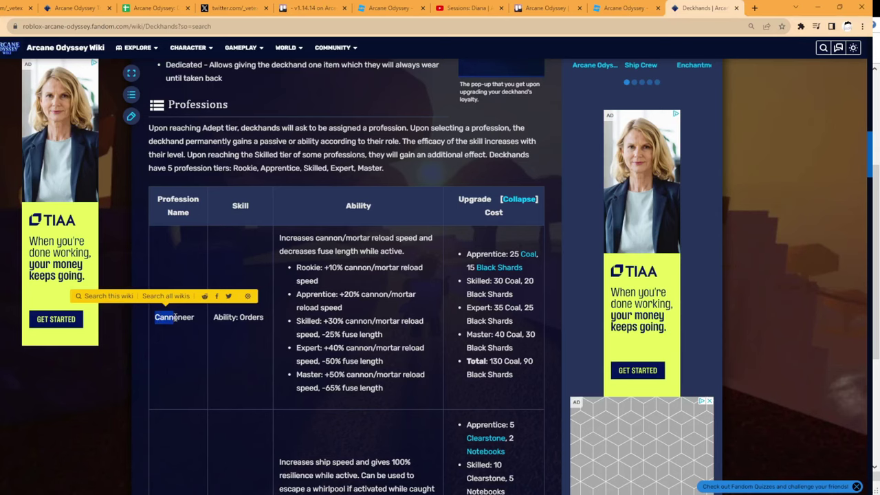
click(298, 262)
drag(295, 273, 347, 269)
click(345, 282)
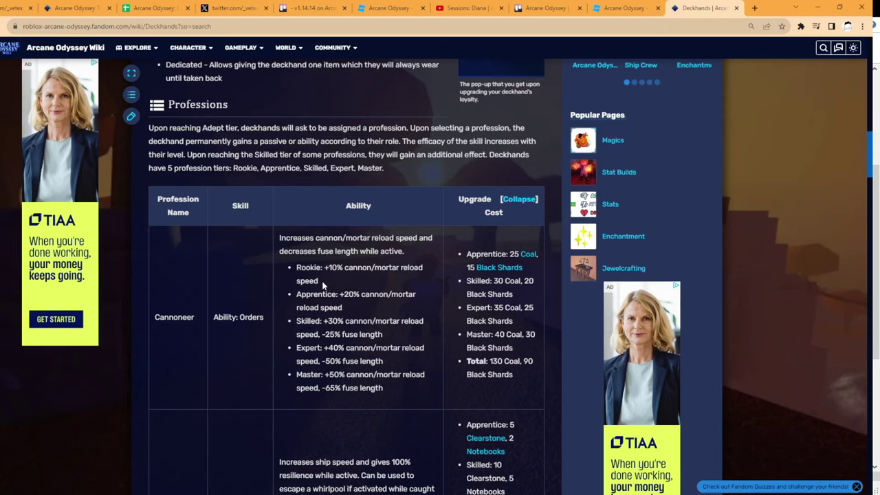
drag(297, 375, 395, 387)
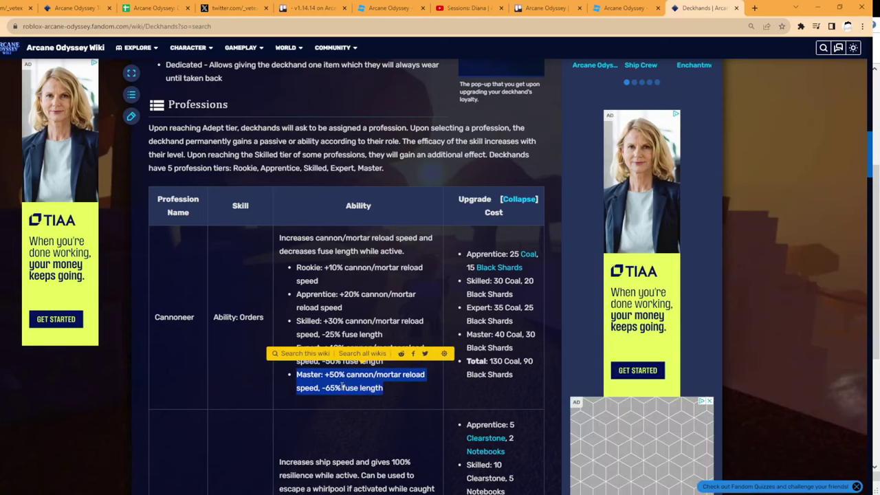
click(330, 377)
drag(325, 377, 344, 378)
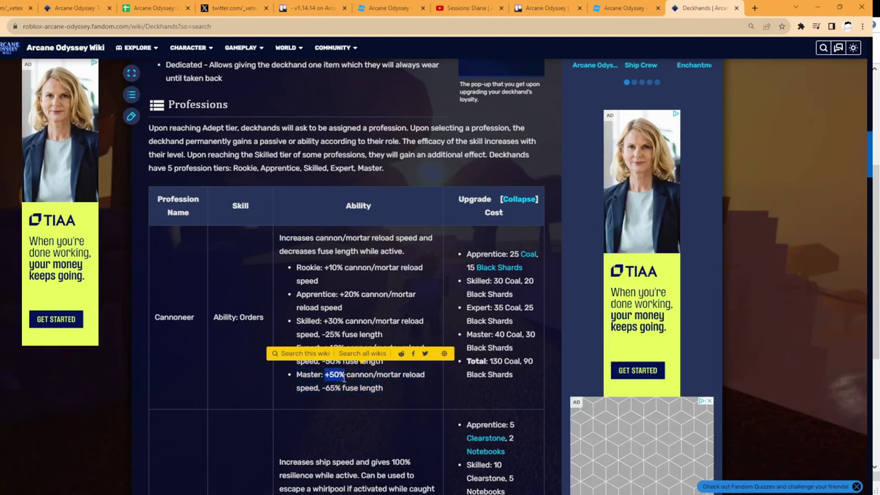
click(408, 389)
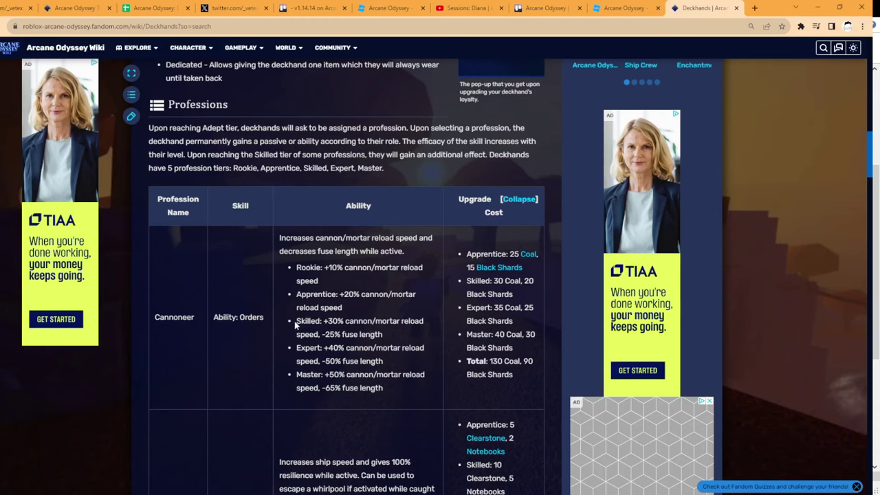
Compare the Cannoneer's Skilled and Master tier effects, including the fuse length reduction
drag(296, 324, 322, 324)
click(322, 332)
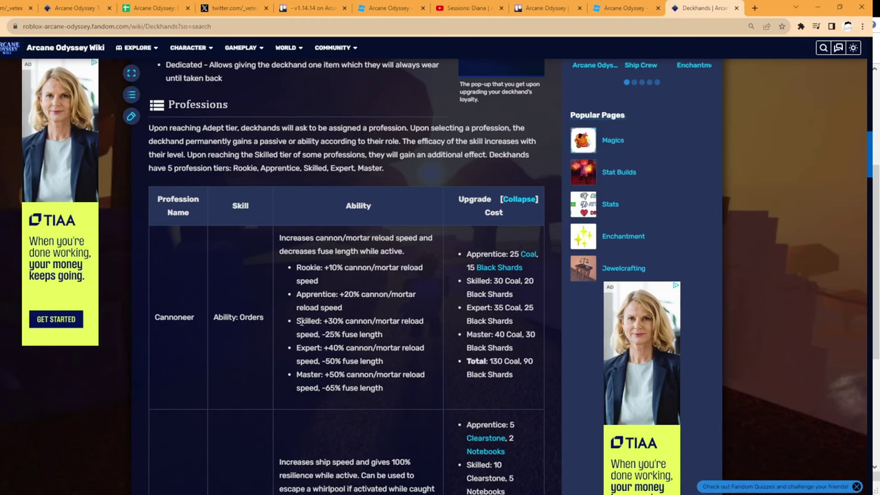
double_click(303, 321)
click(360, 316)
drag(296, 374, 395, 386)
click(332, 374)
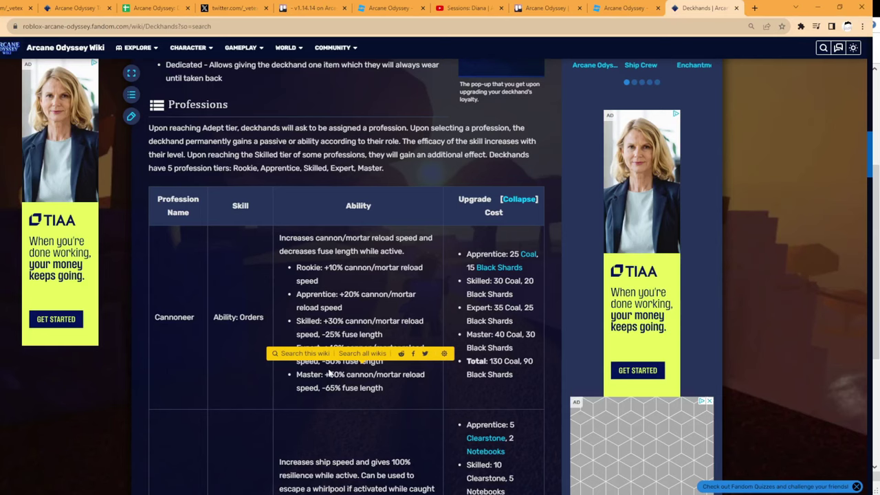
drag(323, 387, 357, 403)
click(359, 401)
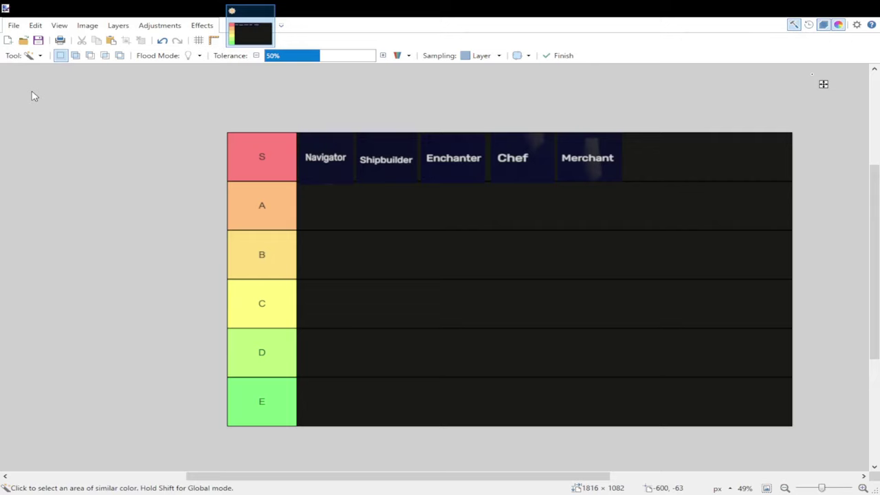
In the paint.net tier list, paste the Cannoneer label into the S row just after Merchant and deselect it
key(m)
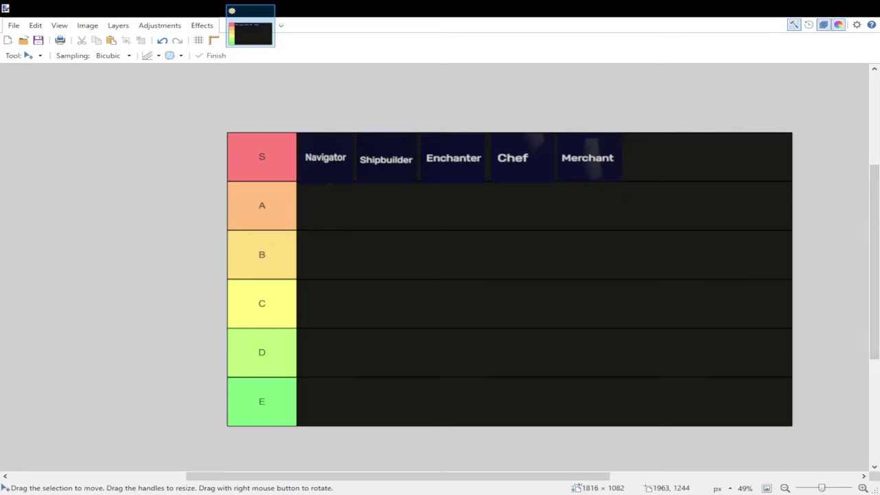
key(ctrl+v)
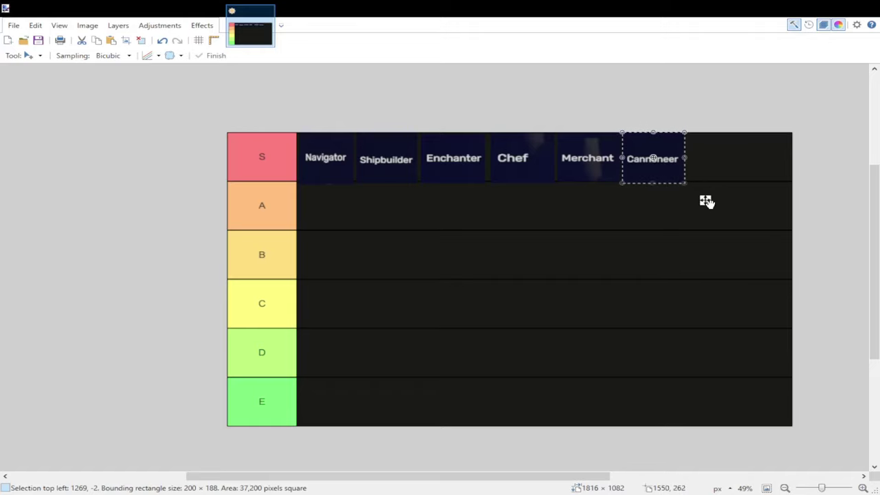
mouse_move(707, 200)
mouse_down()
mouse_move(356, 253)
mouse_move(591, 208)
mouse_move(710, 201)
mouse_move(582, 171)
mouse_move(654, 198)
mouse_move(710, 201)
mouse_up()
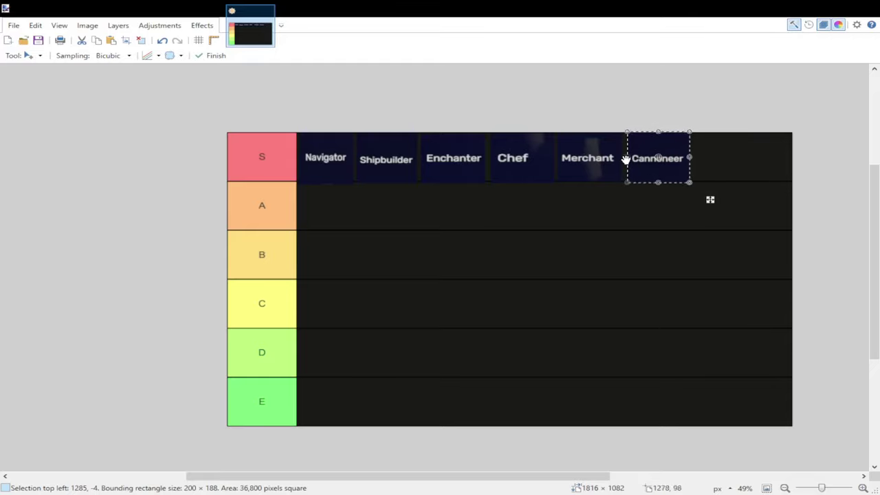
mouse_move(714, 200)
mouse_down()
mouse_move(691, 207)
mouse_move(735, 202)
mouse_move(711, 201)
mouse_up()
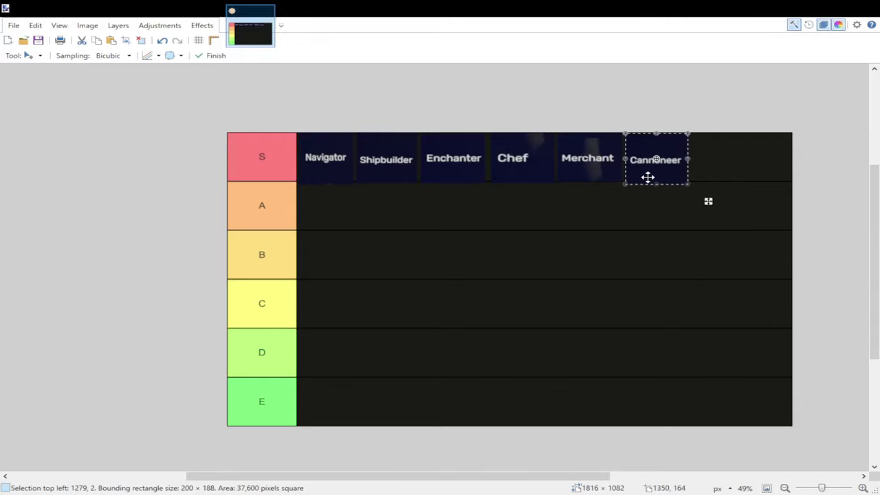
key(ctrl+d)
key(s)
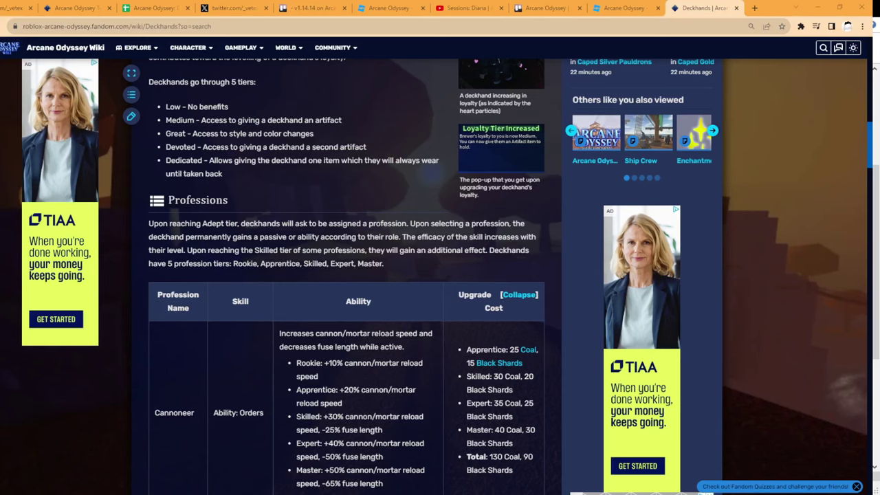
Return to the wiki and read the Navigator's ability description covering ship speed, resilience and escaping whirlpools
scroll(690, 308, down, 3)
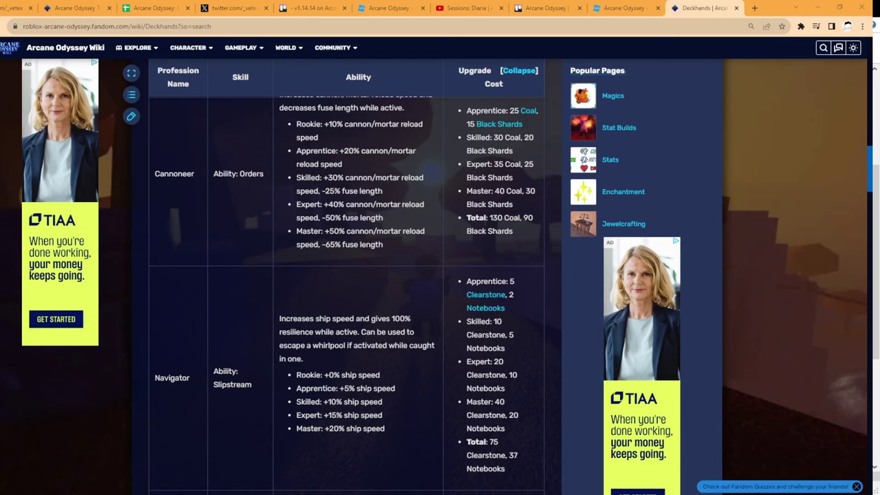
scroll(290, 397, down, 1)
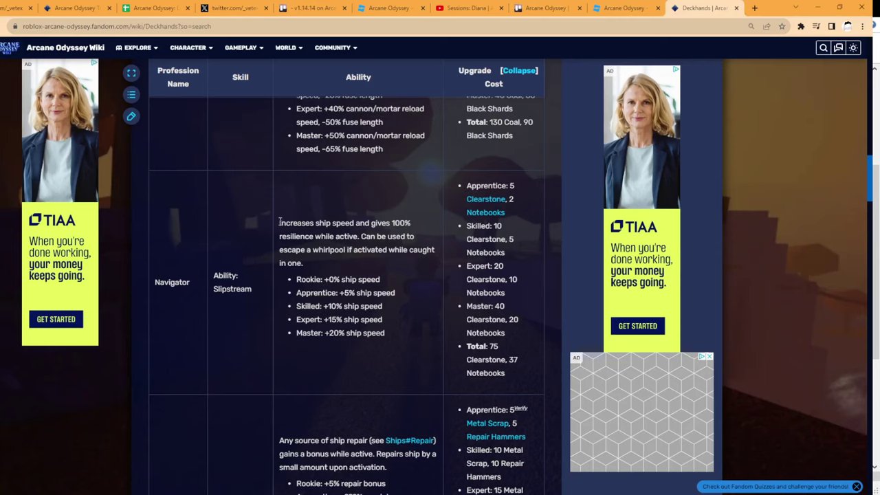
drag(279, 222, 357, 223)
click(375, 219)
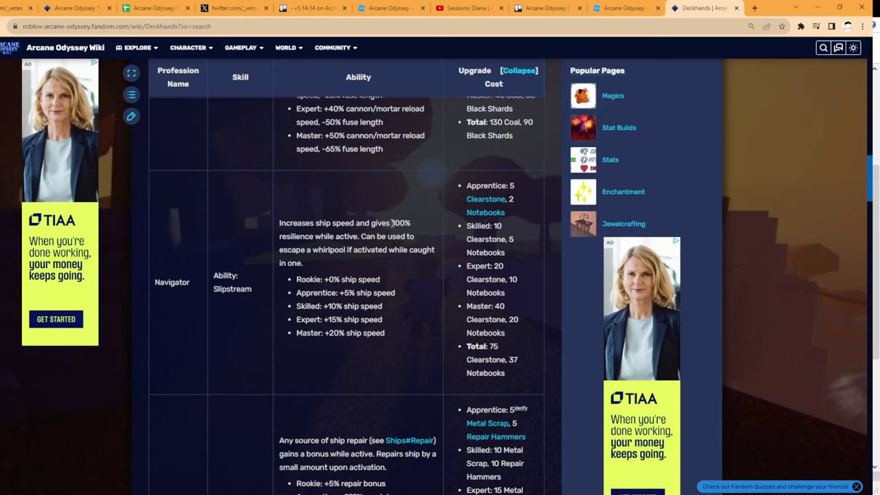
drag(391, 224, 416, 229)
click(326, 247)
drag(391, 223, 415, 226)
click(385, 218)
drag(279, 223, 360, 239)
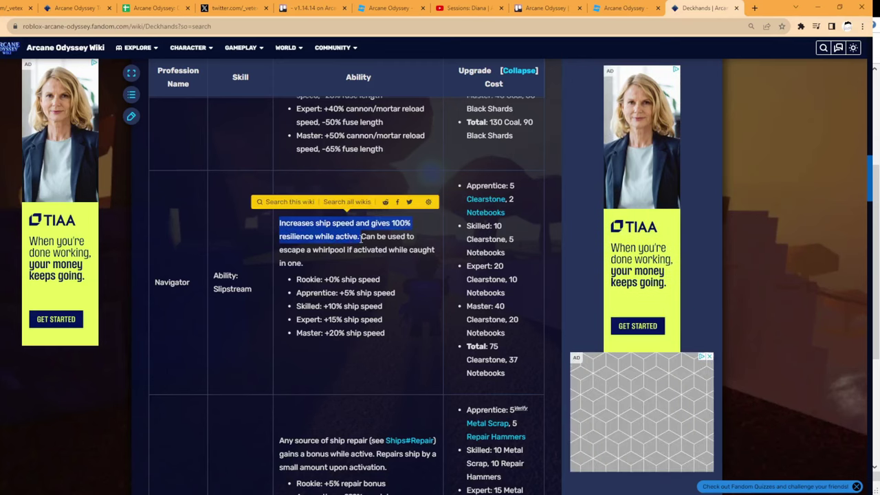
click(377, 246)
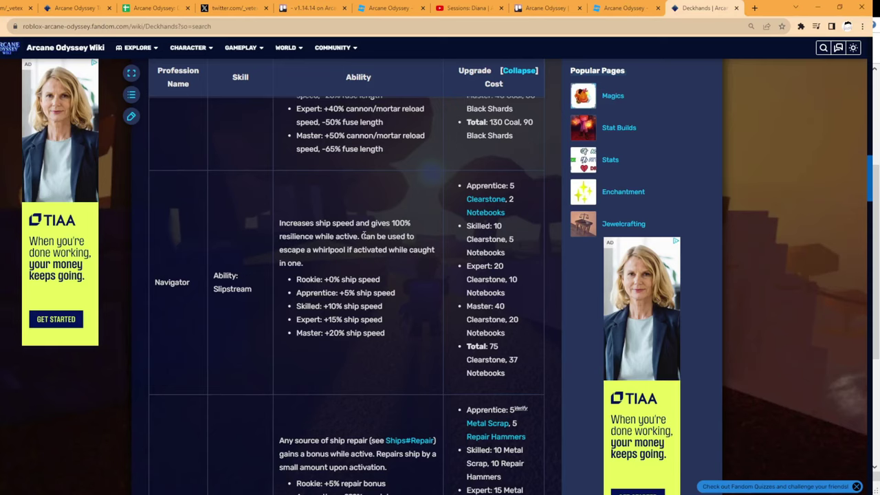
drag(362, 236, 374, 253)
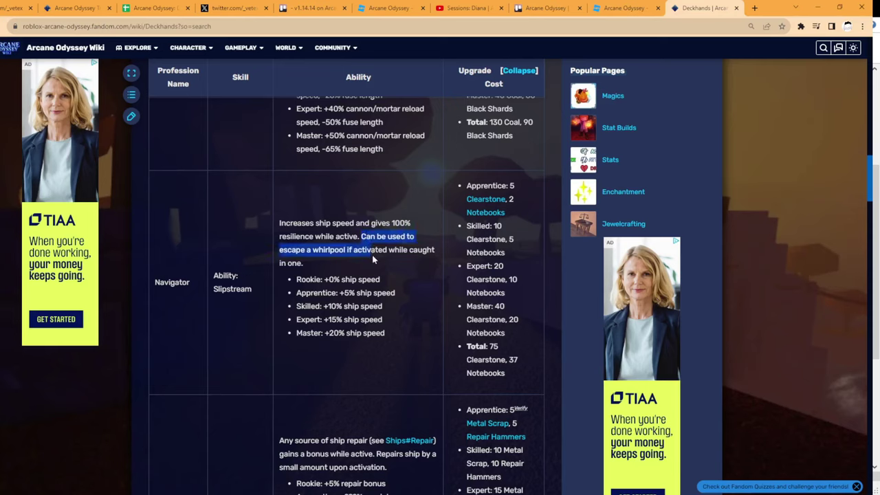
click(350, 271)
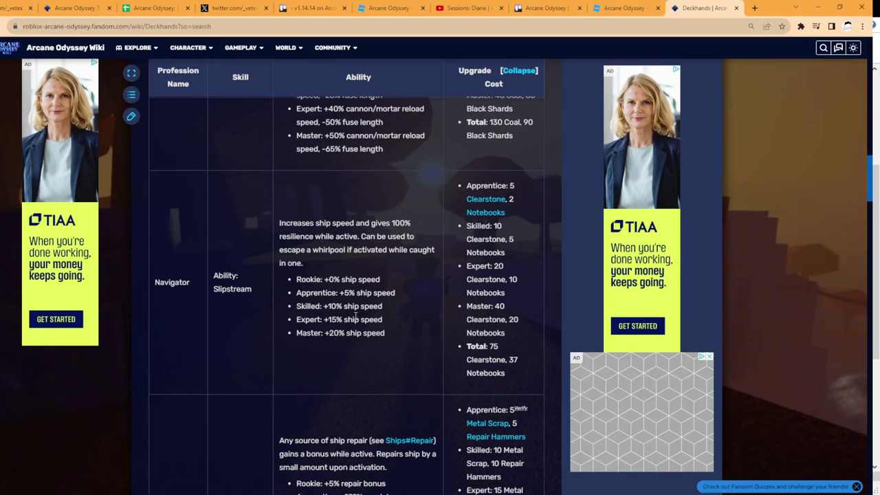
Review the Navigator's ship speed bonus per tier from Rookie to Master, and find the Shipbuilder entry below
drag(342, 279, 358, 279)
click(359, 280)
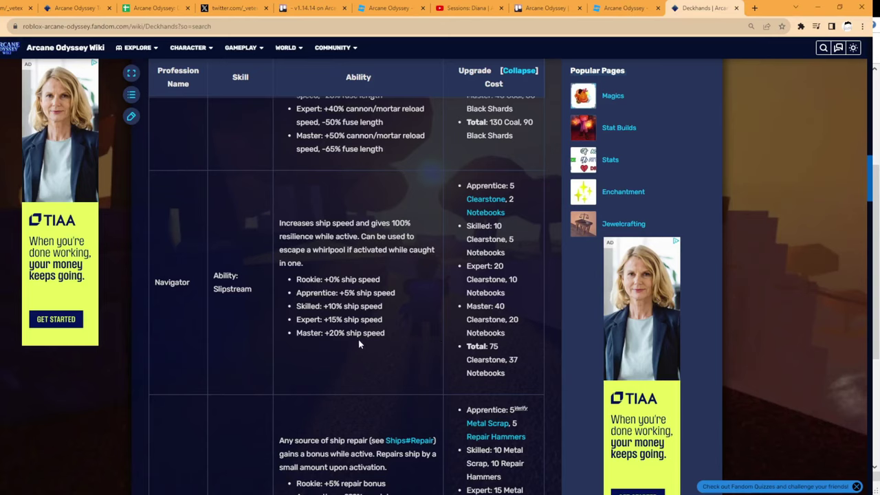
double_click(334, 333)
click(379, 338)
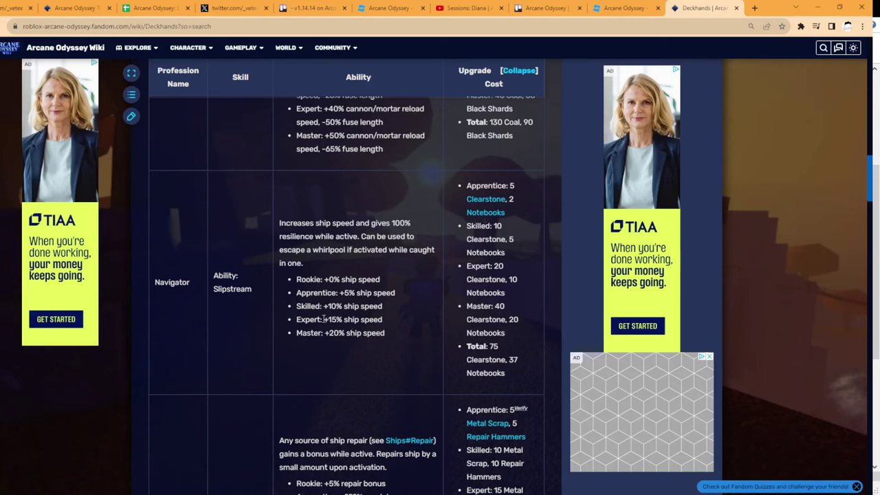
drag(338, 333, 425, 338)
click(300, 333)
click(394, 349)
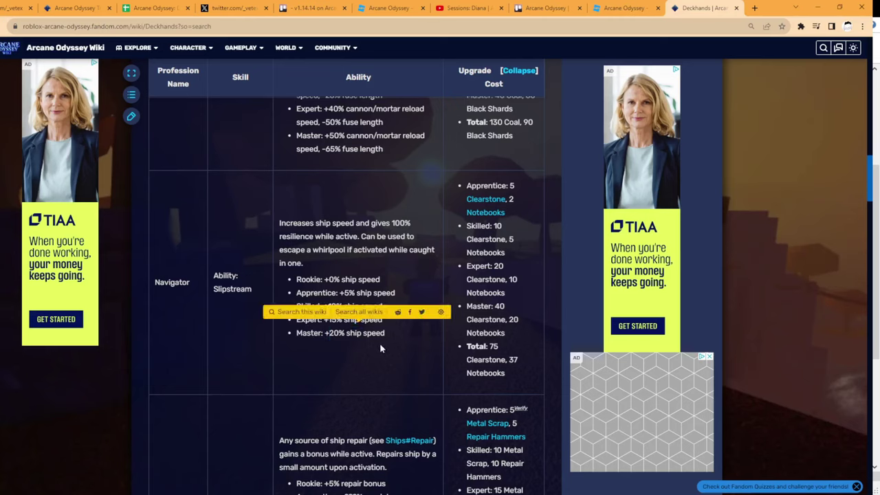
drag(365, 340, 332, 334)
click(338, 346)
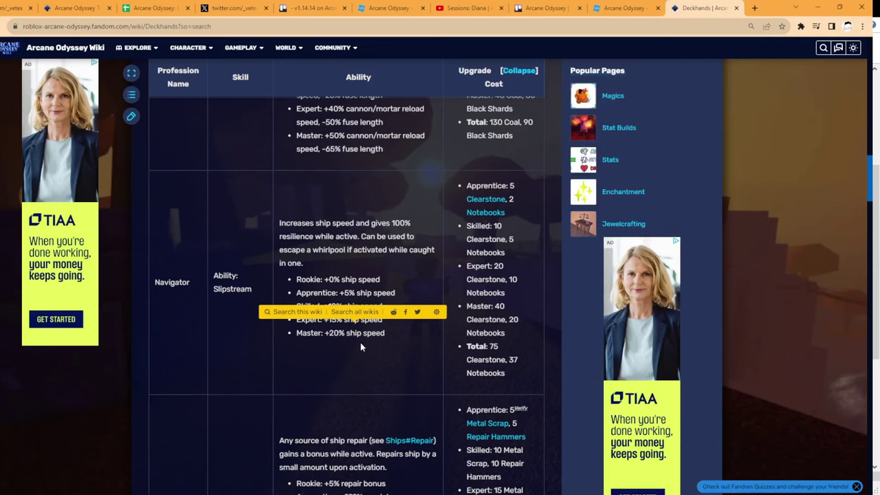
click(360, 346)
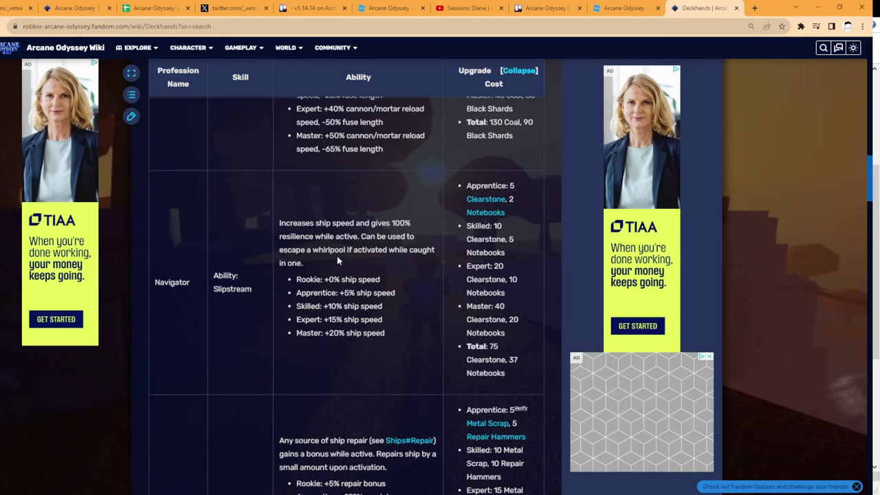
scroll(344, 328, down, 1)
scroll(344, 329, down, 1)
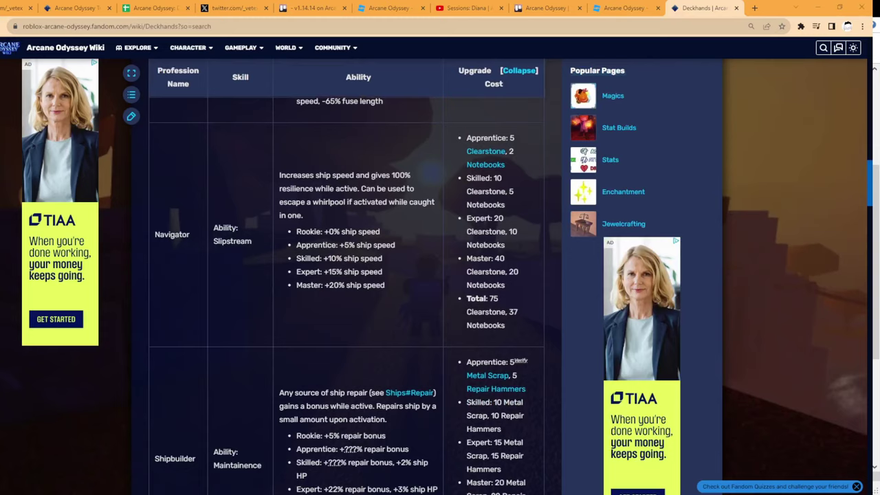
Switch to the paint.net tier list and move the Cannoneer label from the S row to the start of the A row
key(alt+Tab)
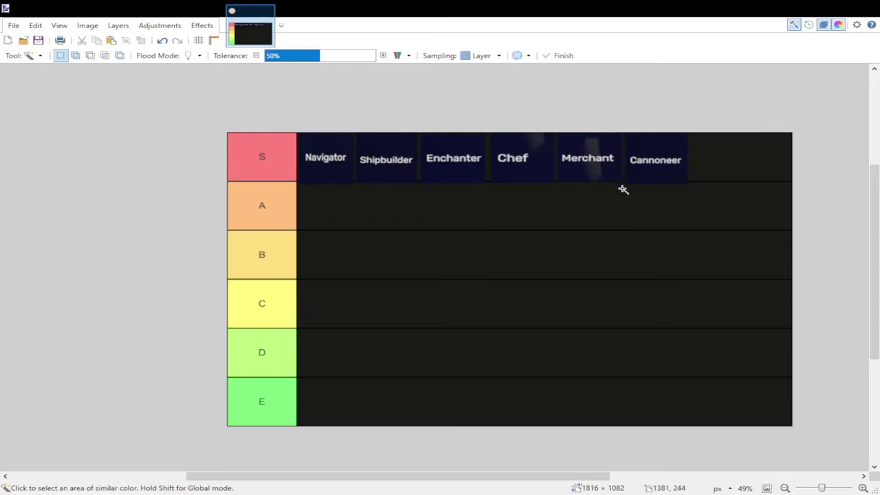
click(84, 87)
key(m)
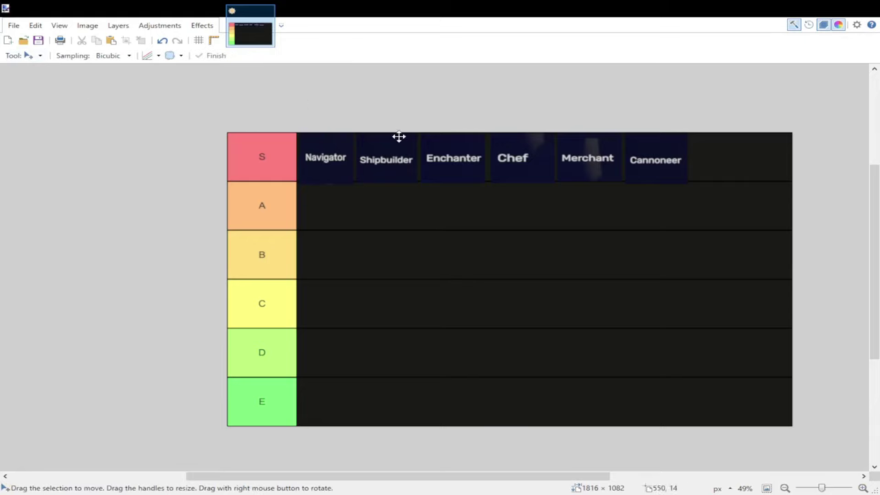
drag(664, 157, 356, 214)
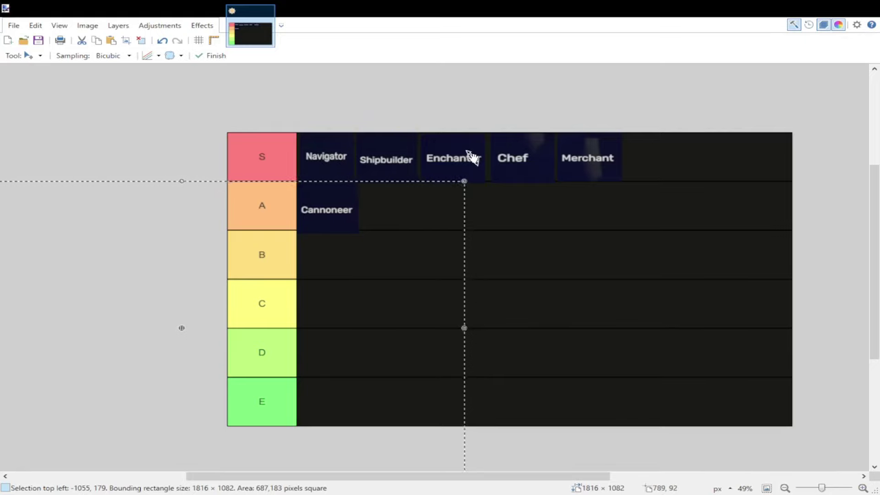
Shrink the Cannoneer label slightly so it fits at the start of the A row, and deselect it
drag(465, 181, 440, 197)
drag(348, 248, 362, 236)
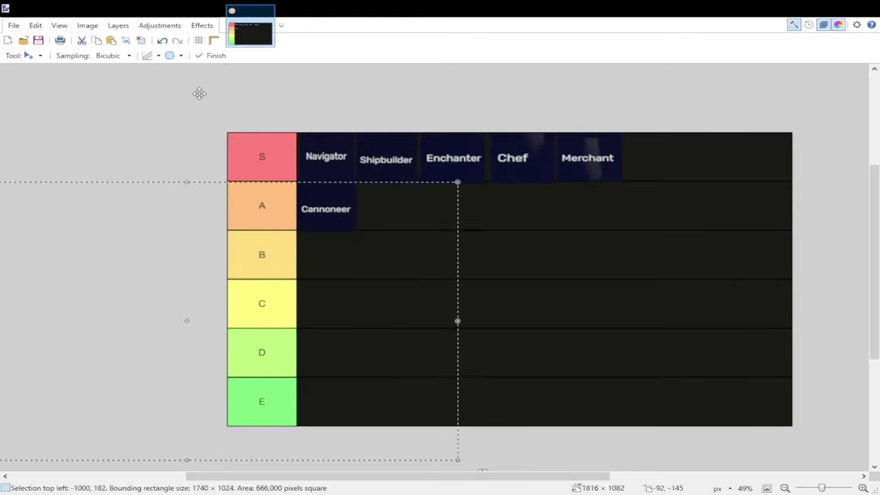
key(s)
key(ctrl+d)
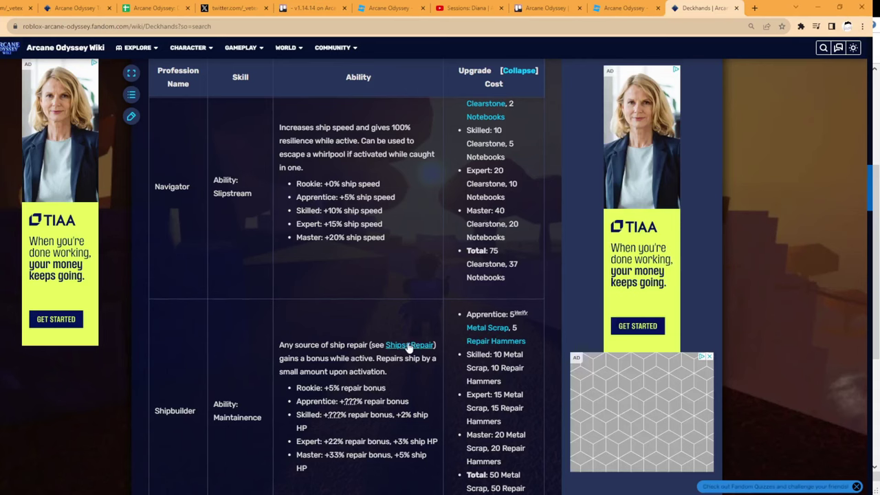
In the wiki's Professions table, compare the upgrade costs of the professions from Navigator down to Merchant
scroll(389, 356, down, 1)
scroll(517, 283, up, 4)
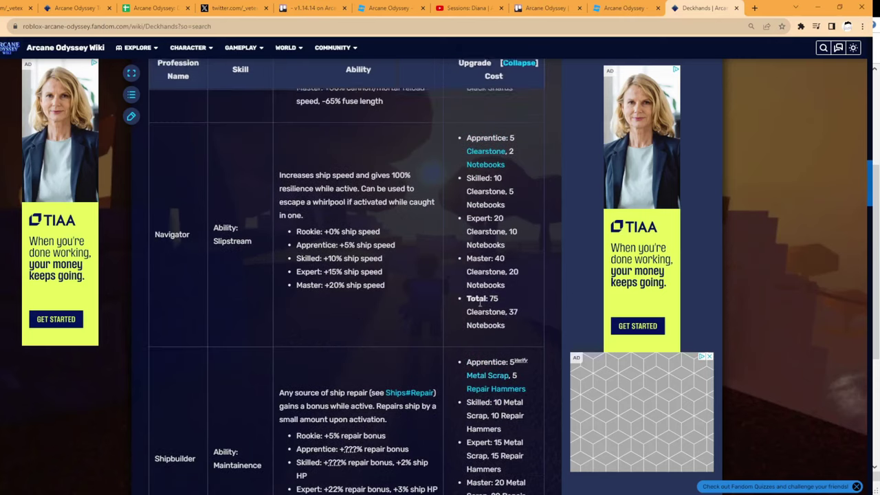
scroll(492, 174, up, 2)
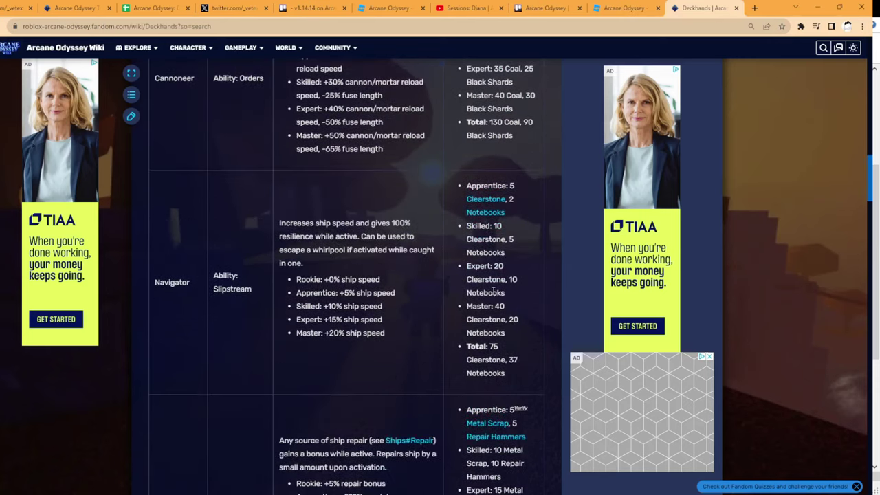
scroll(499, 296, down, 2)
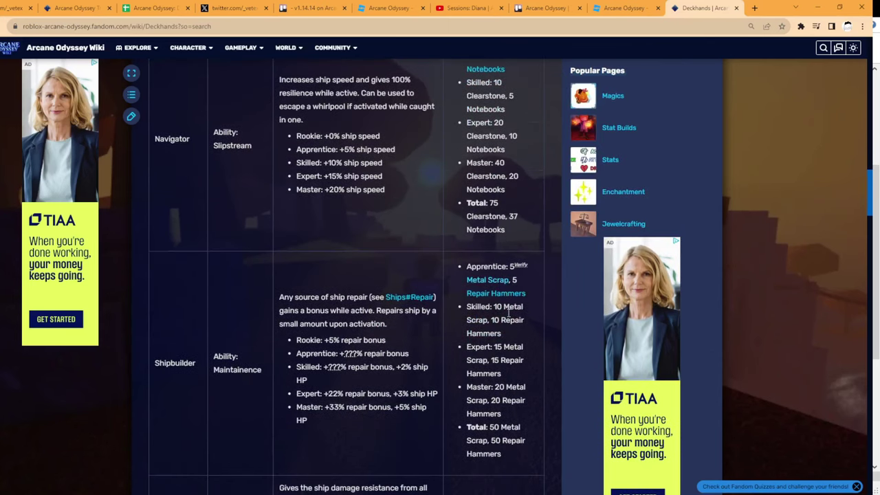
scroll(516, 302, down, 1)
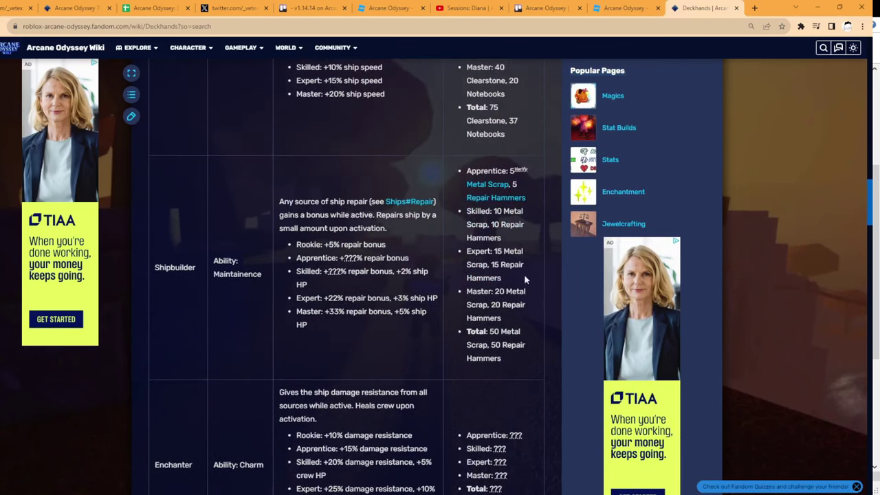
scroll(506, 288, down, 1)
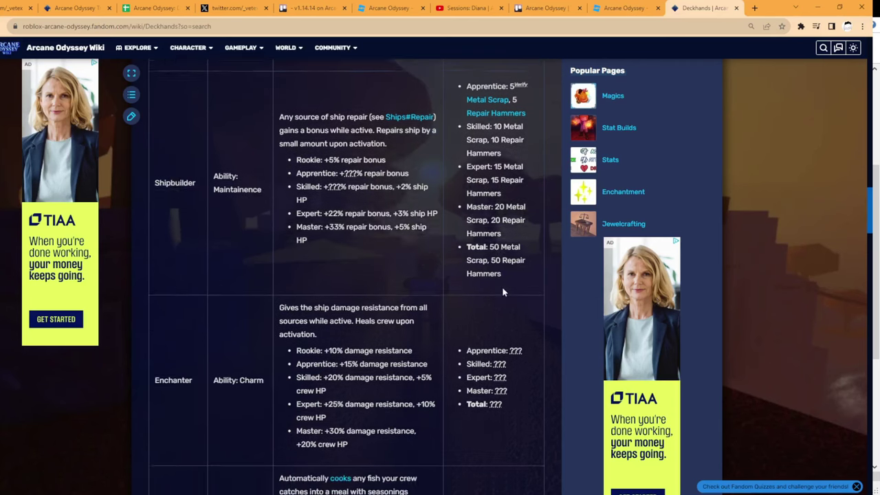
scroll(505, 286, down, 2)
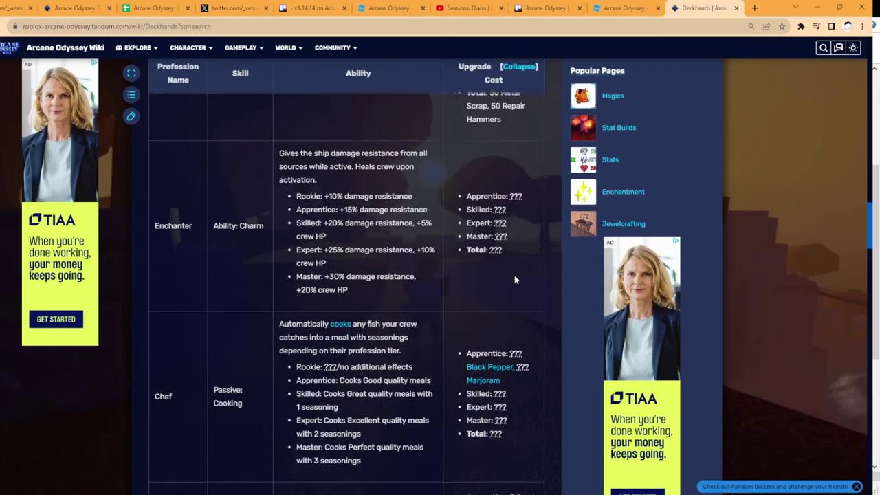
scroll(505, 265, down, 1)
scroll(519, 213, up, 1)
scroll(501, 325, down, 1)
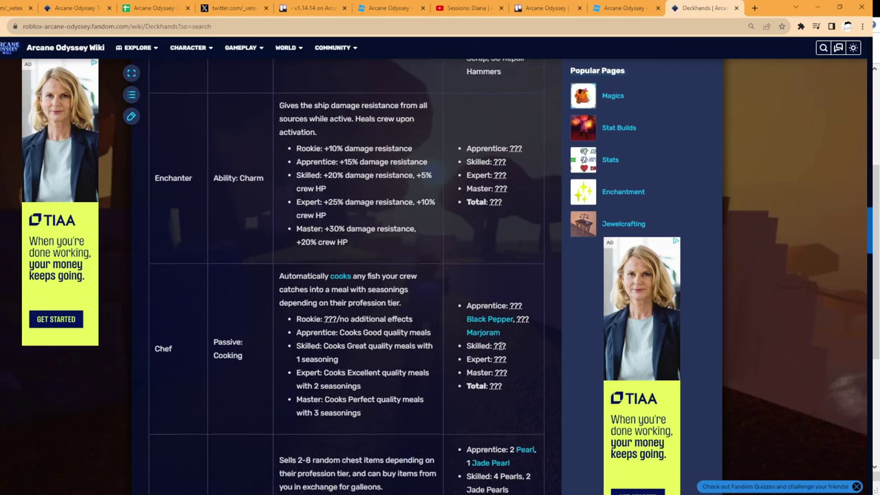
scroll(513, 320, down, 2)
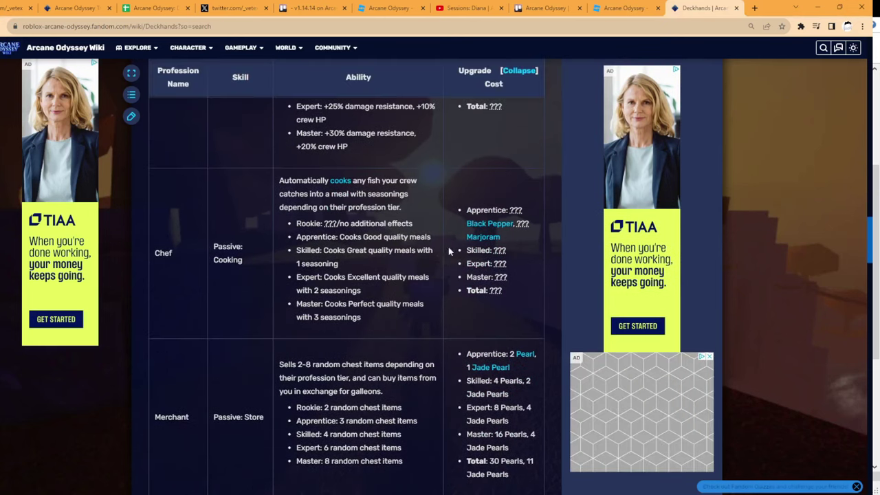
scroll(505, 299, down, 2)
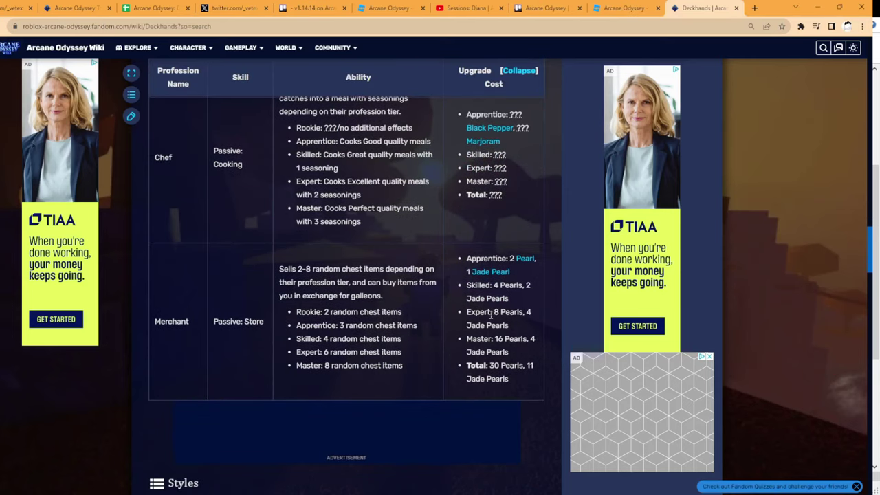
Recheck the Navigator's upgrade costs and examine the Shipbuilder's repair and ship HP bonuses at Master tier
scroll(498, 320, up, 6)
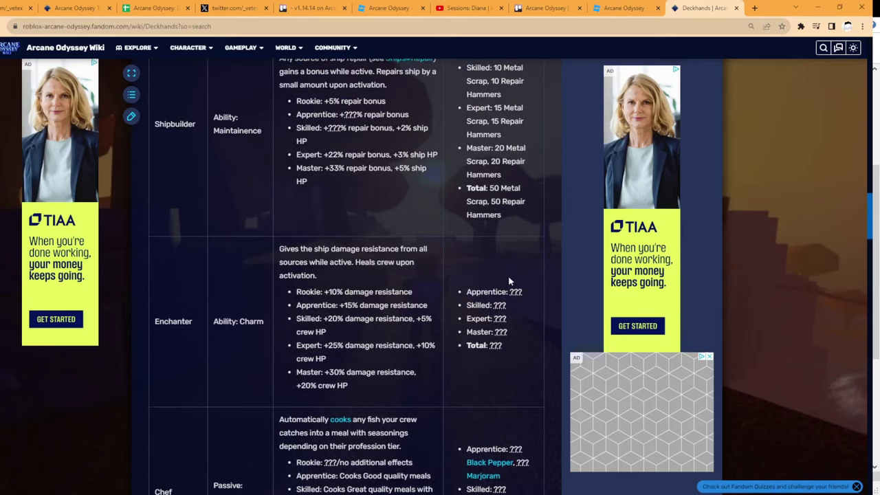
scroll(505, 267, up, 2)
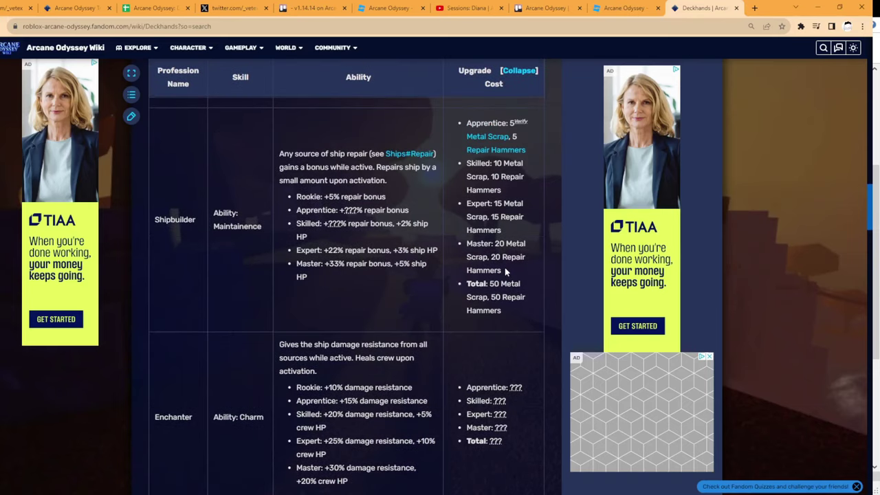
scroll(524, 237, up, 5)
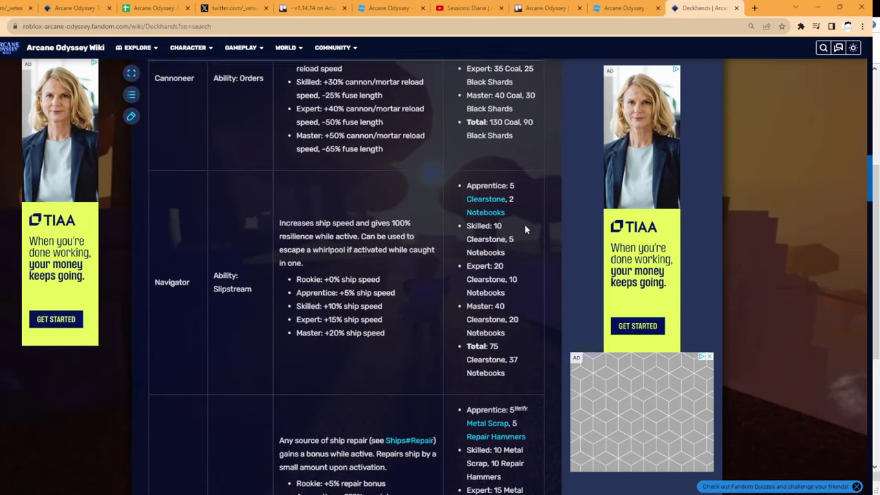
scroll(521, 231, down, 3)
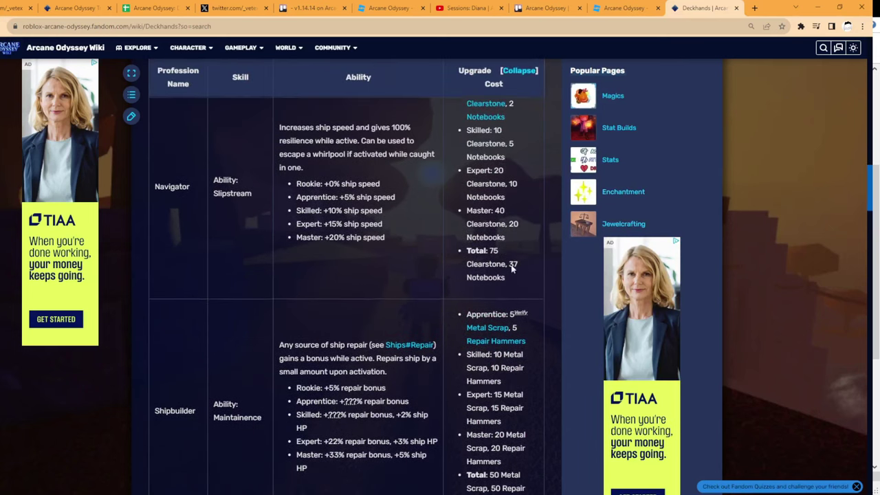
scroll(501, 272, down, 1)
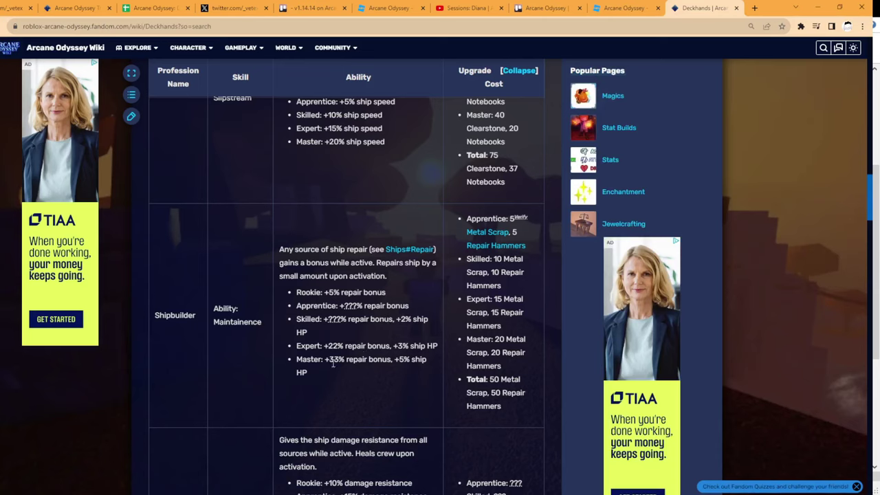
drag(330, 359, 344, 359)
click(347, 373)
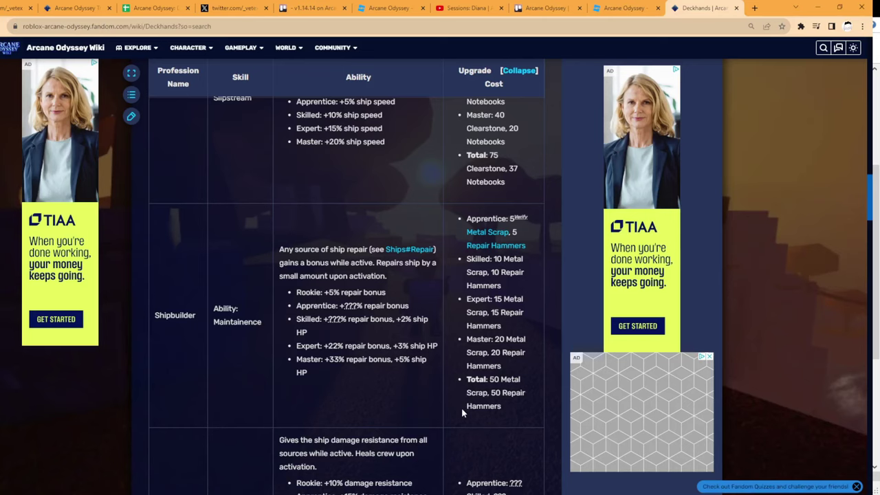
drag(394, 359, 421, 377)
click(422, 377)
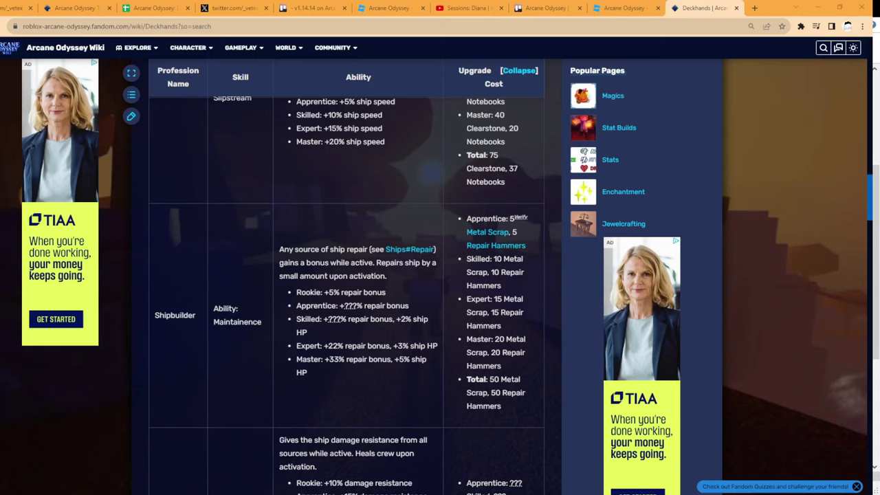
Switch to the paint.net tier list, move the Shipbuilder label from the S row to just after Cannoneer in the A row, and deselect it
key(alt+Tab)
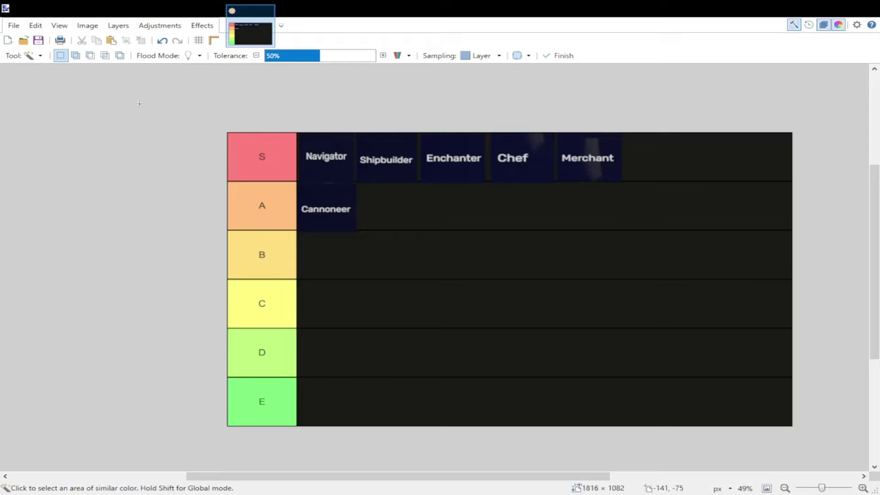
key(m)
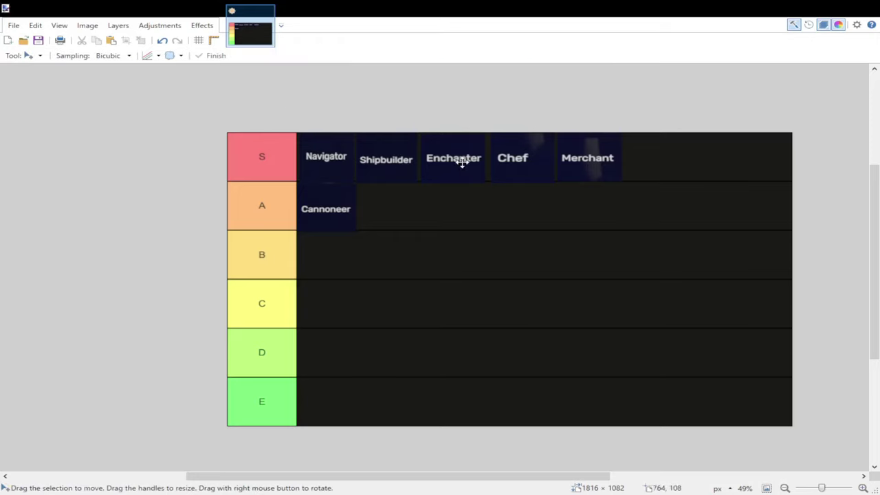
drag(389, 147, 393, 199)
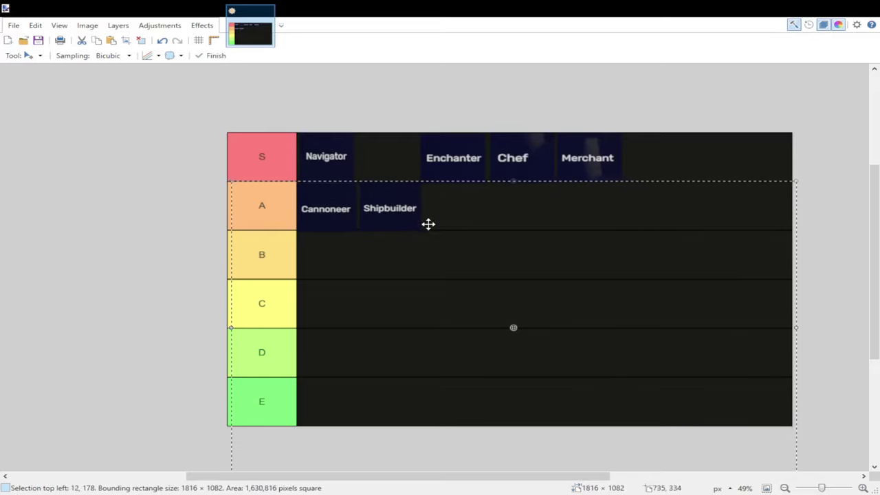
mouse_move(420, 208)
mouse_down()
mouse_move(416, 216)
mouse_move(448, 218)
mouse_move(446, 202)
mouse_move(423, 219)
mouse_move(428, 211)
mouse_move(404, 214)
mouse_up()
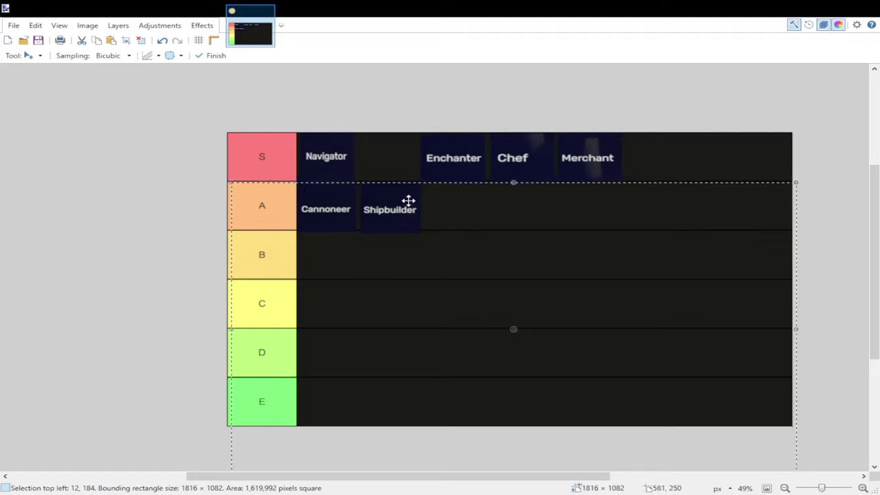
drag(409, 200, 406, 197)
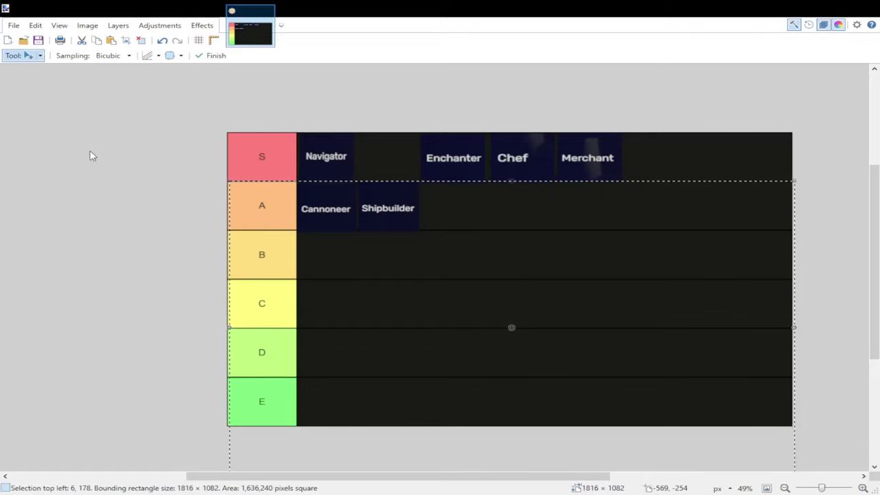
key(ctrl+d)
key(s)
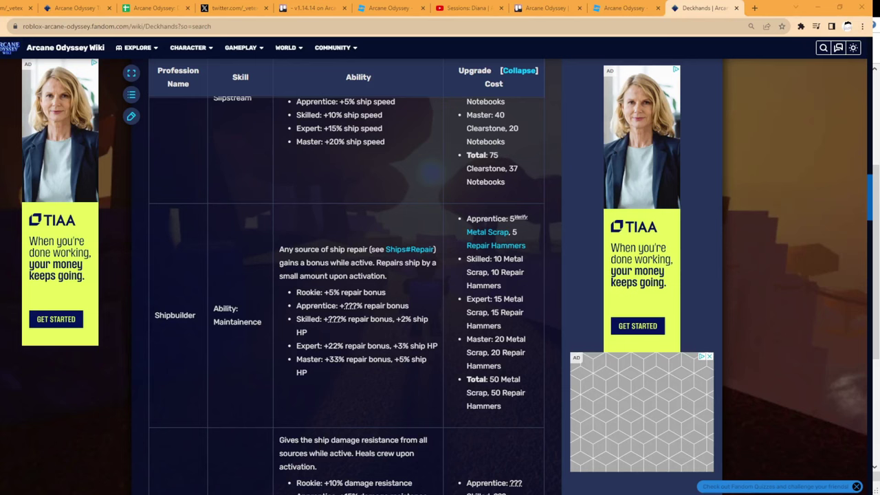
Return to the wiki and read the Enchanter's upgrade costs and its ability description about healing the crew
scroll(538, 315, down, 2)
scroll(512, 312, down, 3)
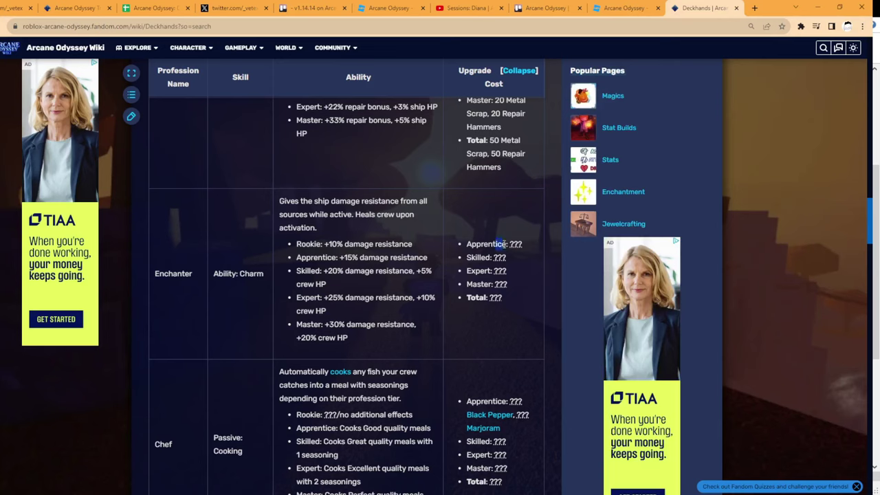
drag(466, 256, 509, 287)
click(493, 309)
scroll(289, 326, up, 2)
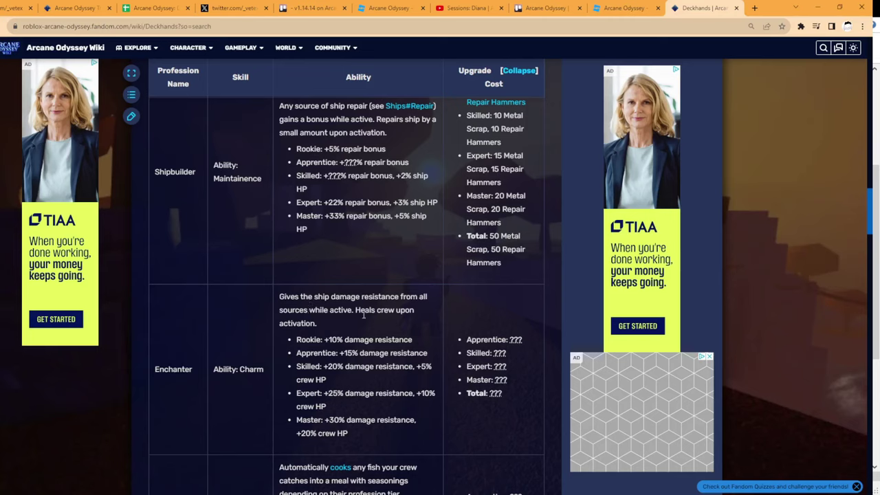
drag(354, 309, 399, 323)
click(400, 323)
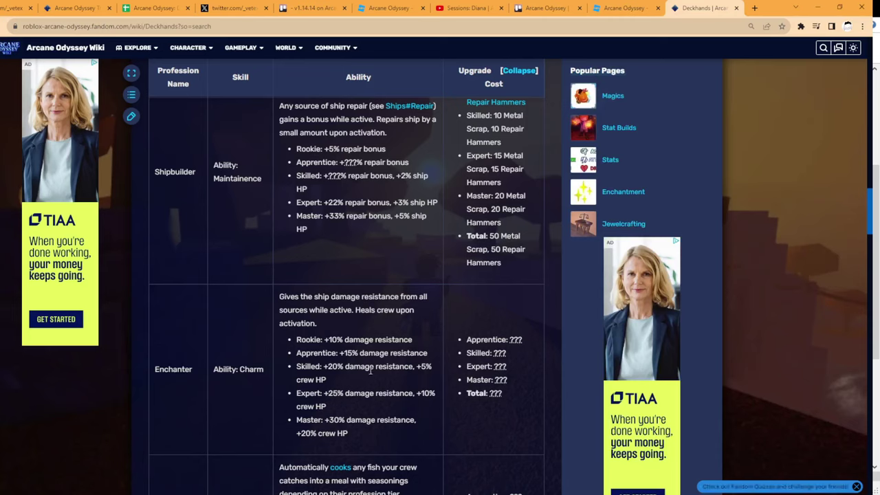
Examine the Enchanter's damage resistance and crew HP bonuses at Master tier
scroll(339, 432, down, 1)
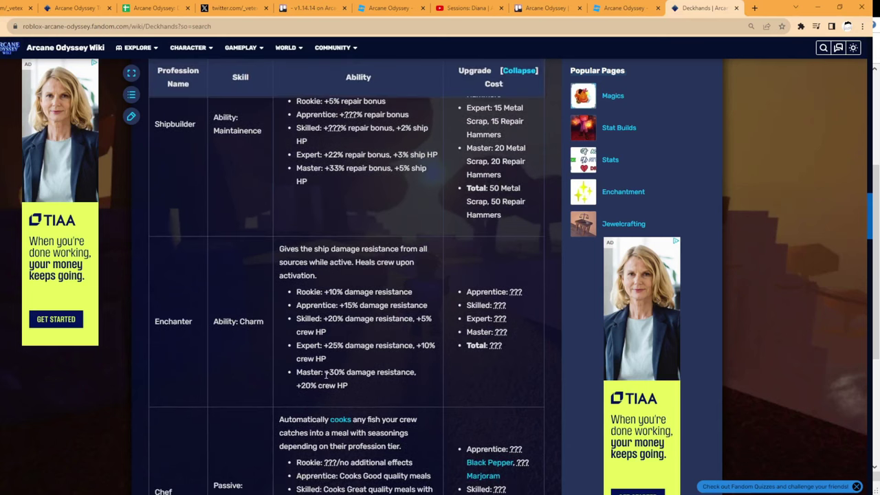
drag(325, 374, 346, 374)
click(374, 389)
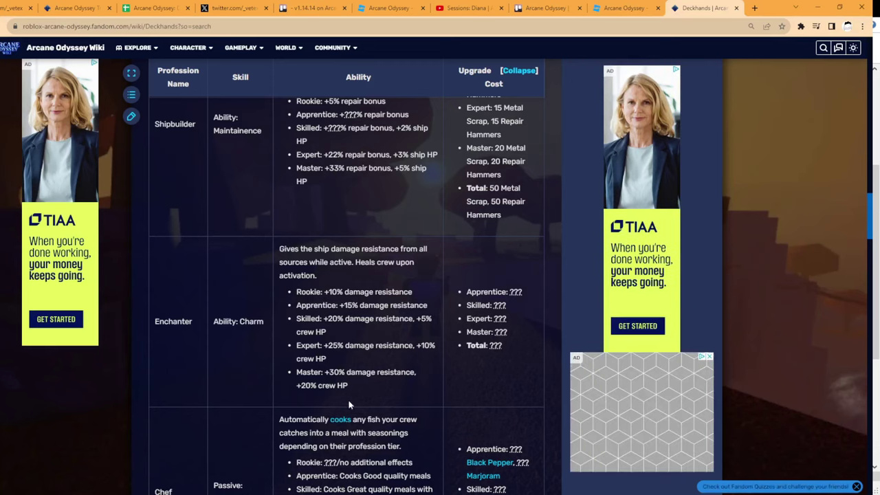
drag(300, 387, 367, 392)
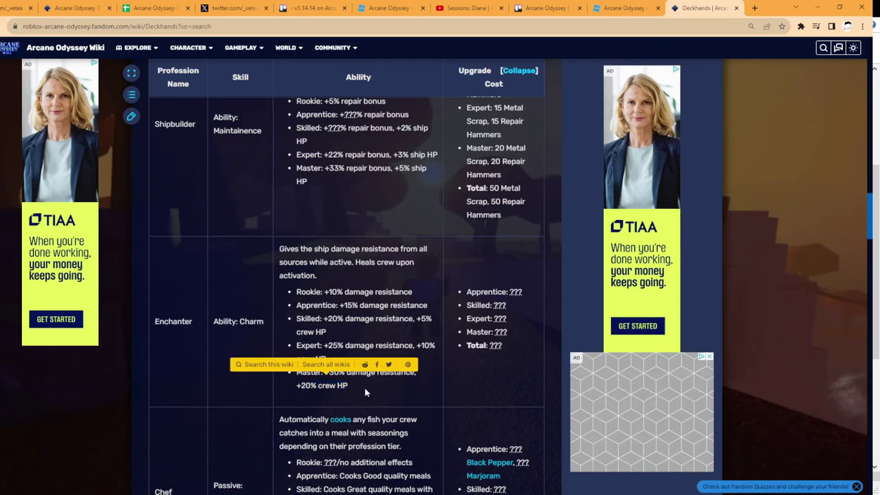
click(365, 390)
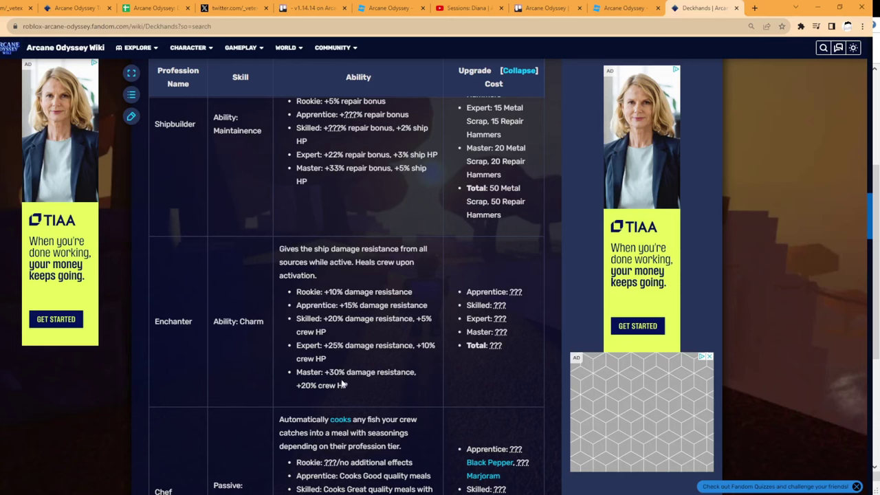
scroll(342, 385, down, 1)
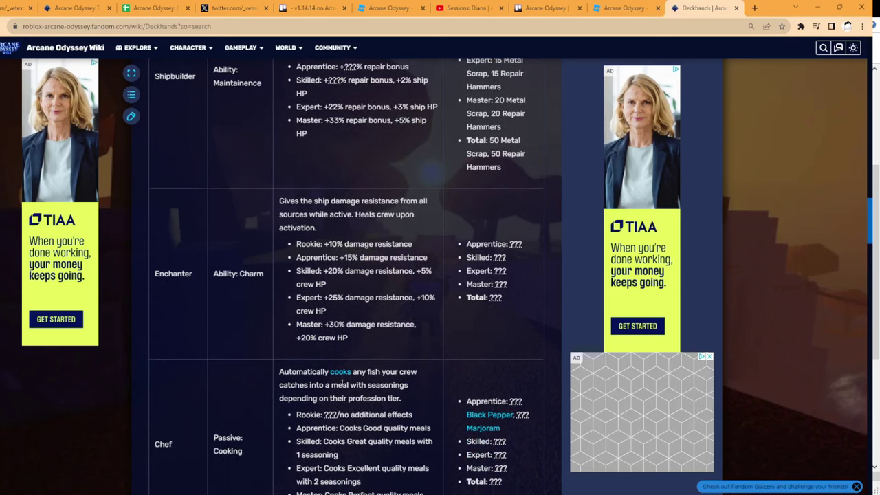
scroll(341, 384, up, 1)
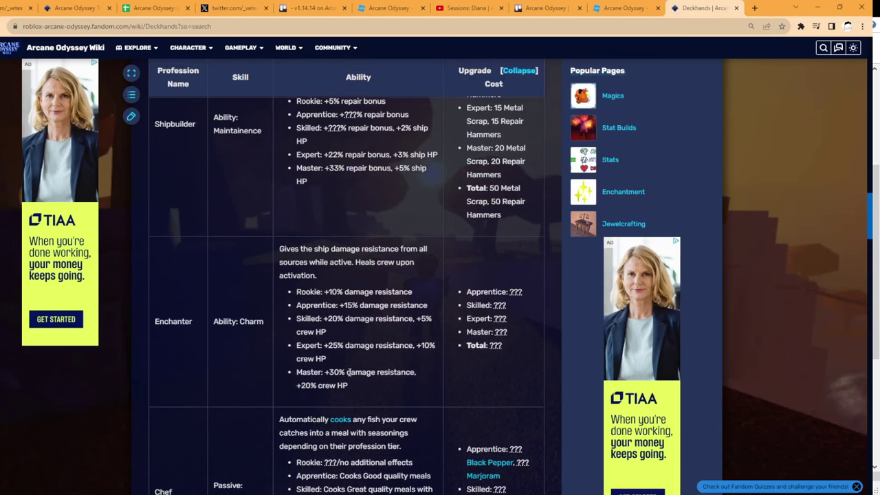
double_click(330, 372)
click(353, 383)
Compare the Enchanter's bonuses with those of the Navigator and Shipbuilder entries above it
scroll(375, 393, up, 3)
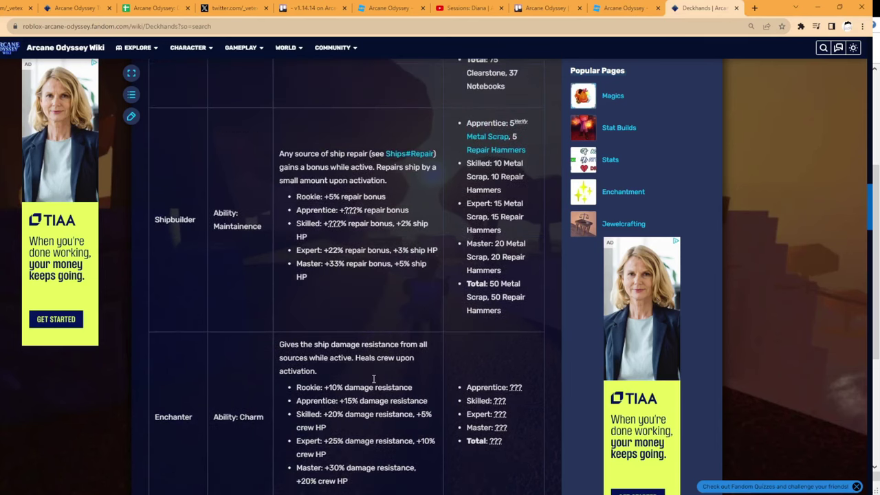
scroll(342, 369, up, 5)
scroll(347, 320, down, 3)
scroll(347, 320, down, 5)
scroll(375, 317, up, 2)
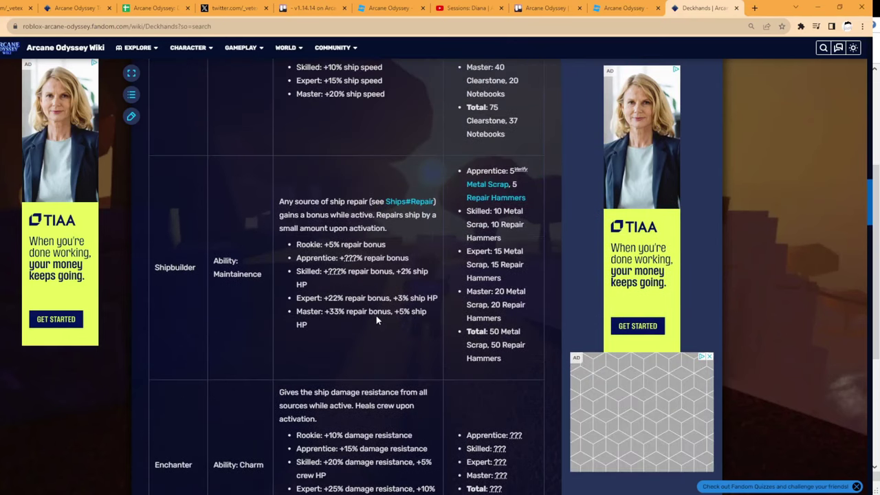
Review the Enchanter's tier bonuses against the neighbouring Shipbuilder and Chef entries in the Professions table
scroll(376, 316, down, 1)
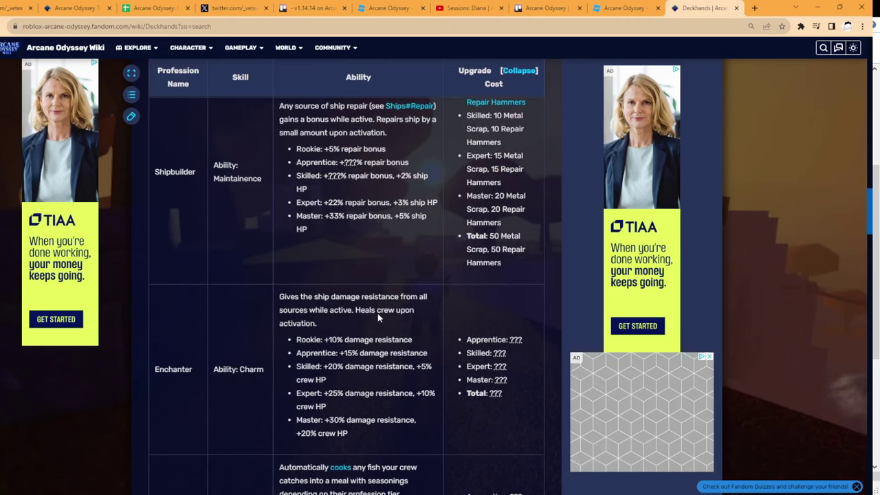
scroll(379, 316, down, 3)
scroll(382, 314, up, 3)
scroll(383, 313, up, 3)
scroll(382, 313, down, 4)
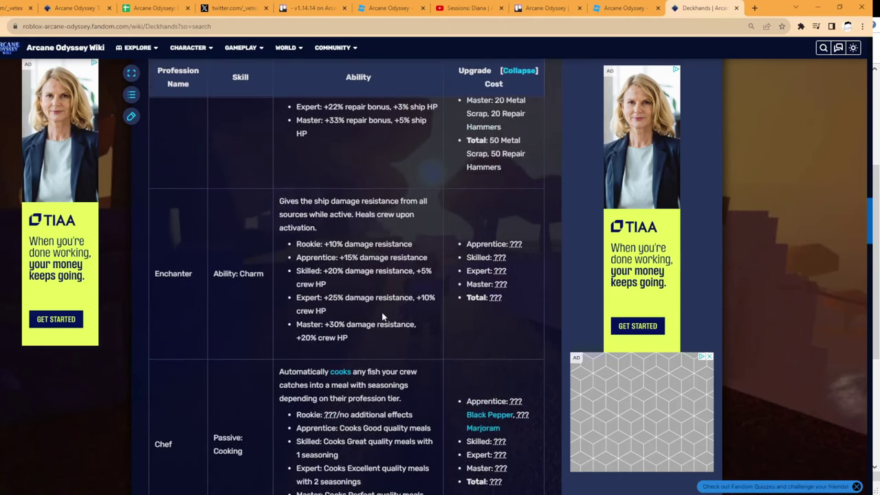
scroll(372, 345, up, 1)
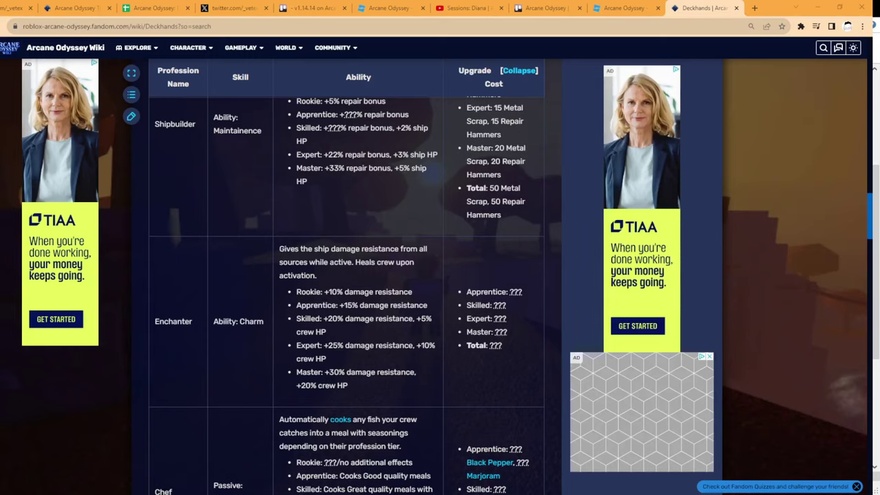
Switch to the paint.net tier list, move the Enchanter label from the S row to the start of the B row, and deselect it
key(alt+Tab)
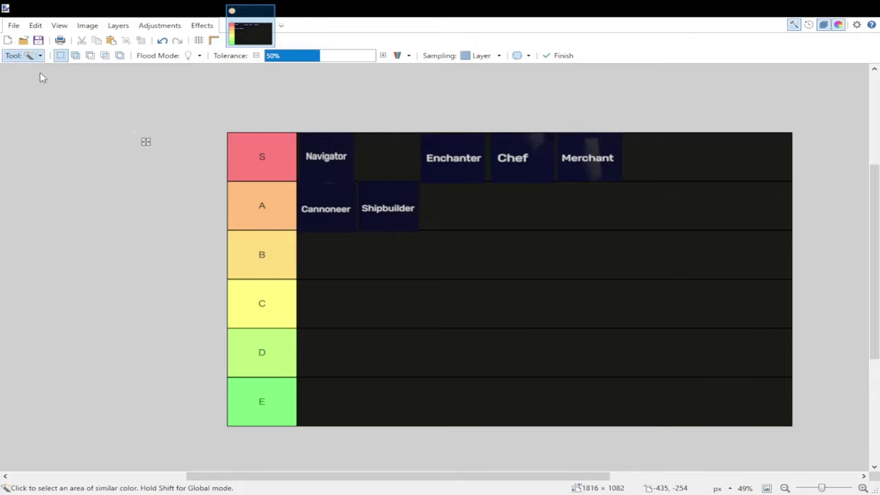
key(m)
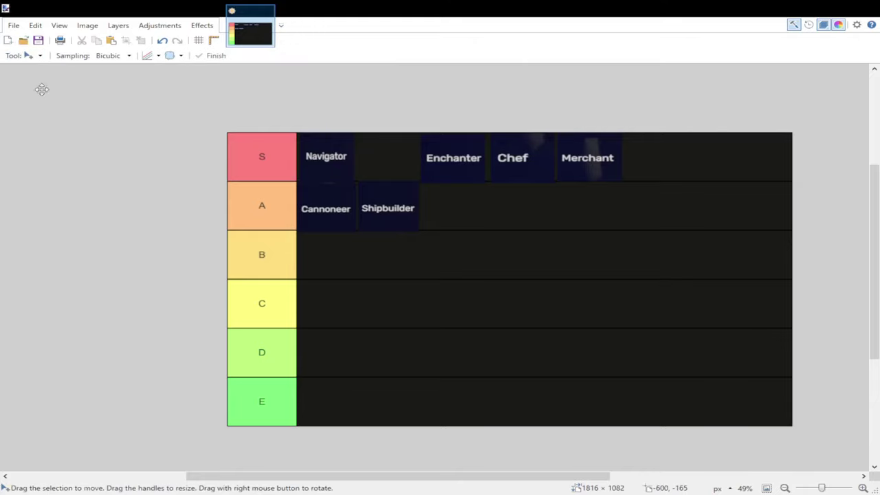
drag(470, 150, 461, 159)
key(ctrl+z)
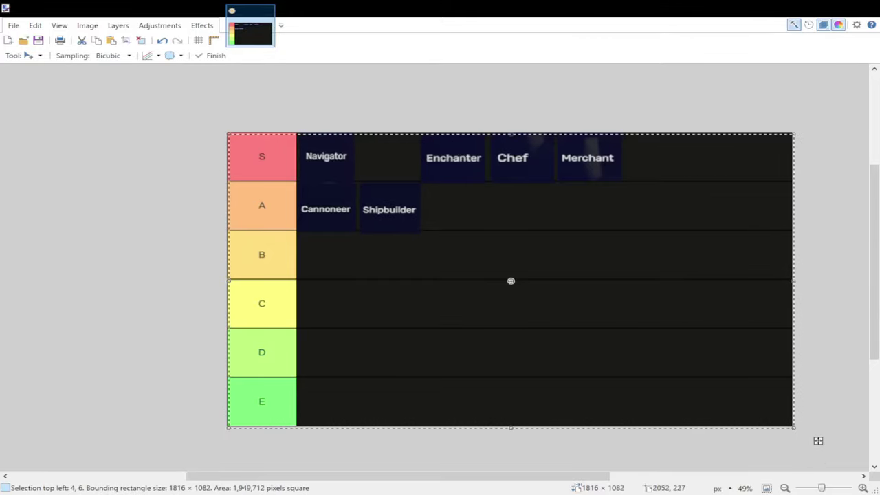
drag(483, 158, 470, 168)
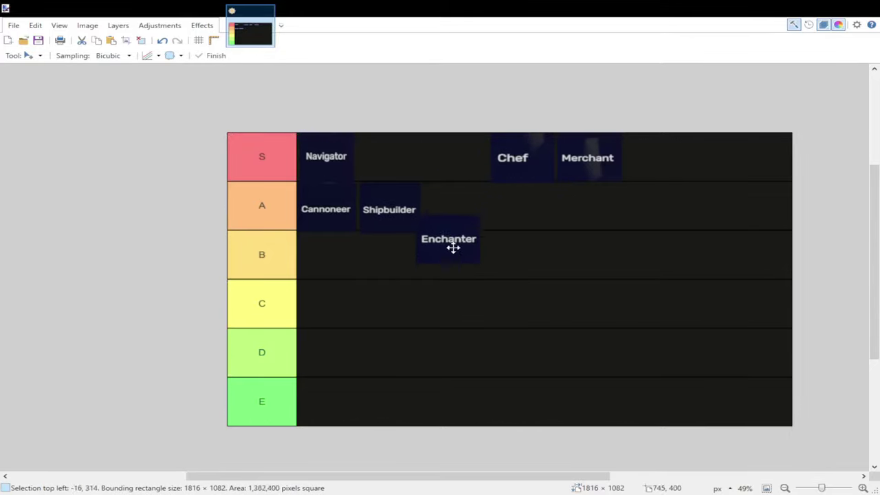
drag(449, 251, 342, 256)
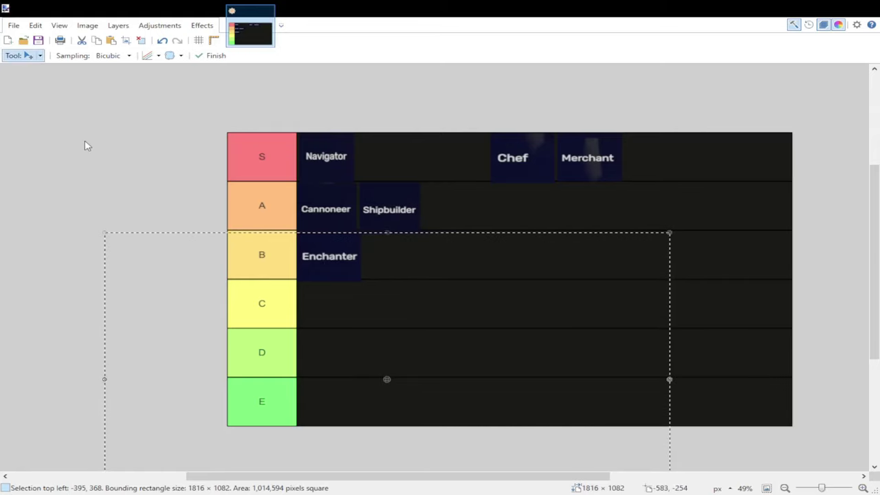
key(s)
key(ctrl+d)
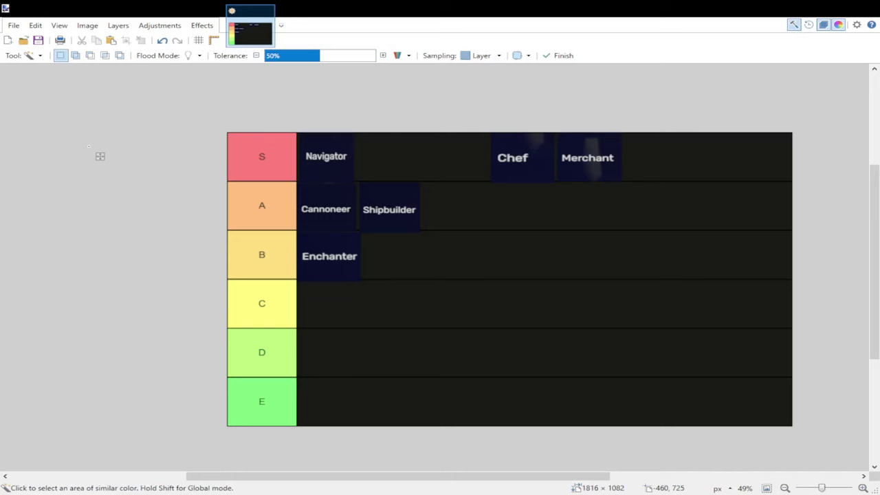
Return to the wiki and read the Chef's Cooking passive and its description of automatically cooking the crew's fish
key(alt+Tab)
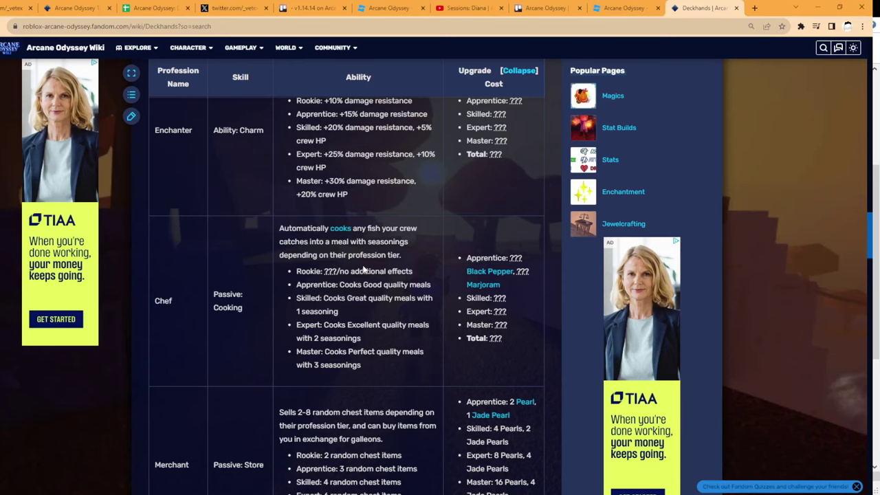
scroll(346, 262, down, 2)
scroll(346, 262, up, 2)
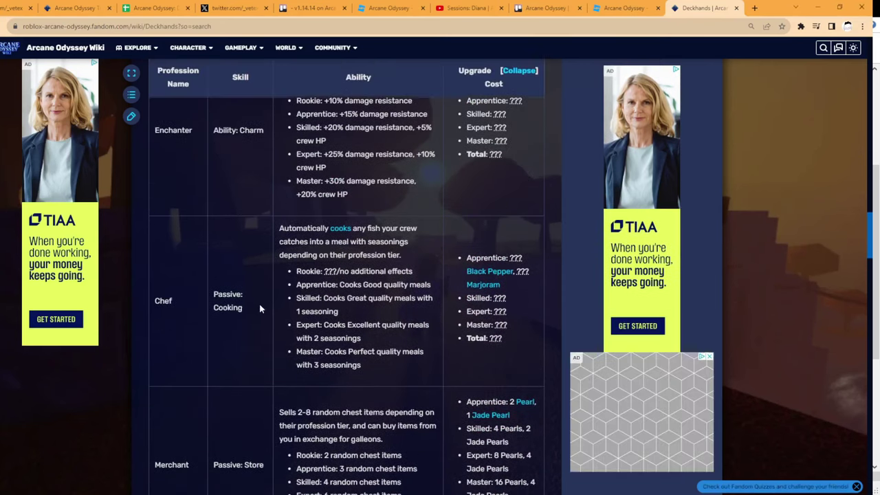
double_click(218, 291)
drag(388, 255, 395, 255)
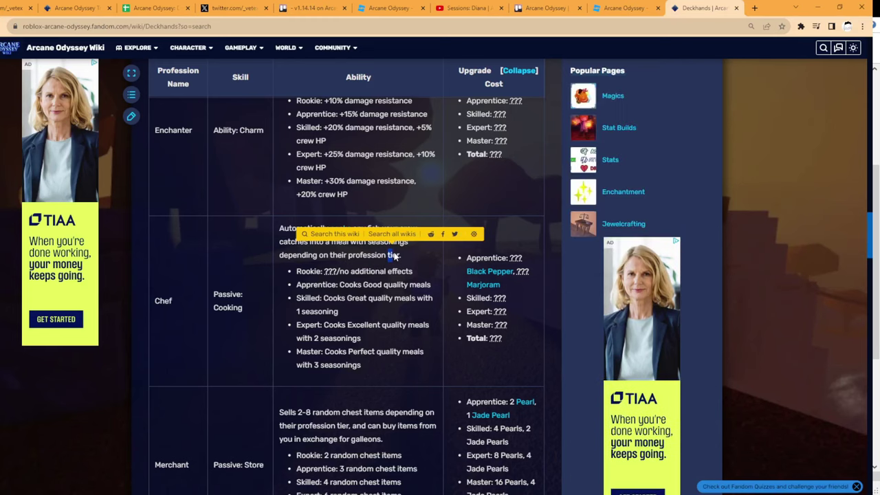
click(398, 256)
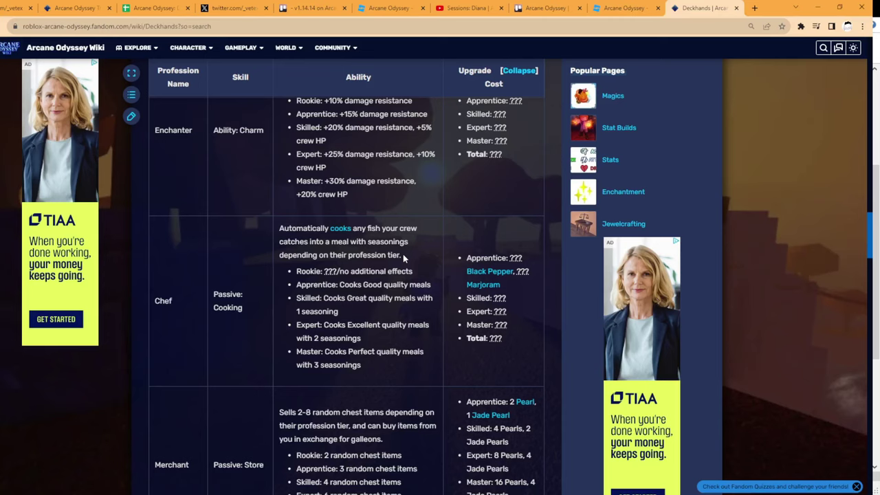
drag(279, 228, 309, 227)
click(353, 268)
drag(371, 256, 377, 256)
click(387, 260)
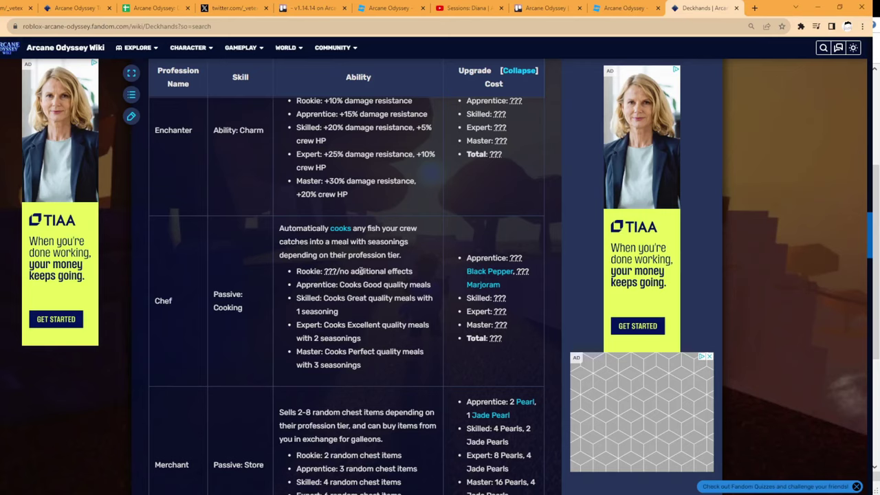
Examine the Chef's Master tier entry on meal quality and seasonings
double_click(302, 352)
double_click(335, 352)
click(326, 365)
drag(316, 365, 355, 370)
click(375, 376)
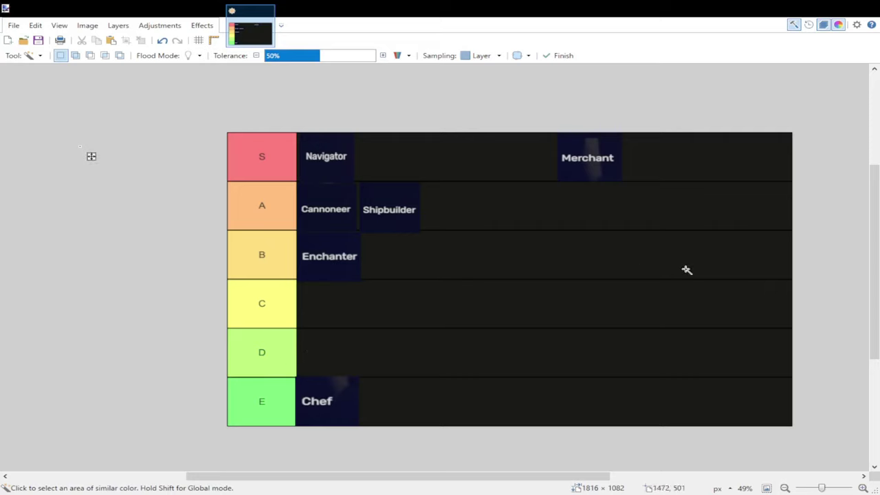
Return to the wiki and read the Merchant's Store passive and its Rookie tier chest items
click(795, 26)
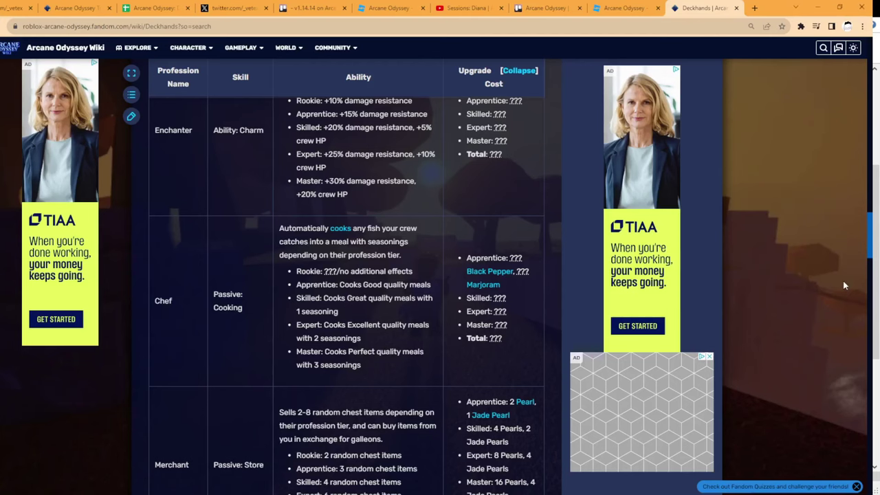
scroll(560, 328, down, 3)
scroll(512, 333, up, 1)
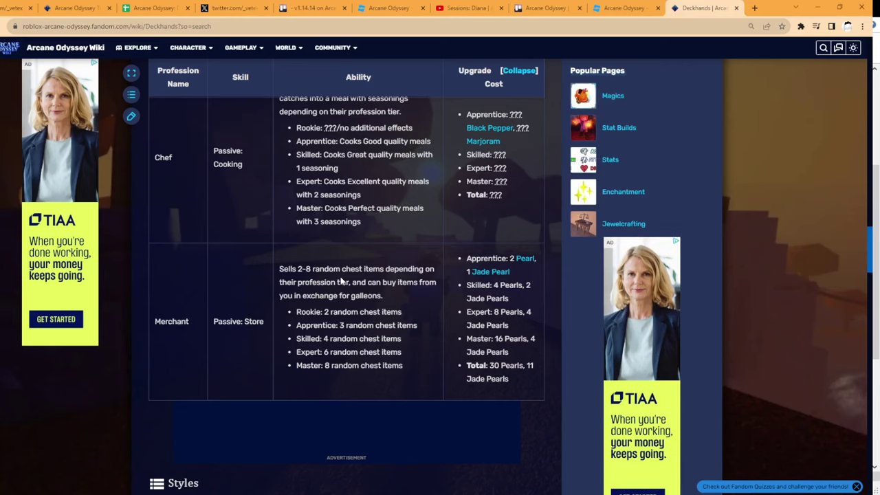
double_click(306, 269)
double_click(327, 311)
click(269, 378)
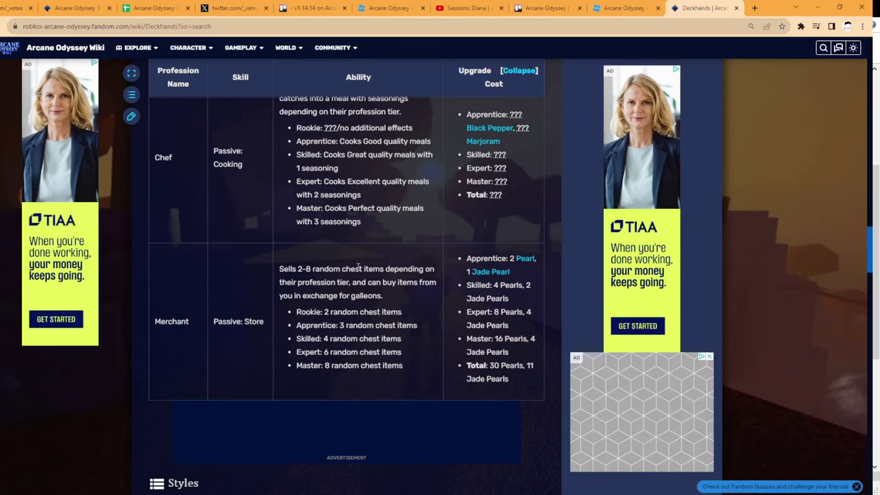
Study the Merchant's description of selling random chest items and buying items in exchange for galleons
scroll(371, 285, up, 1)
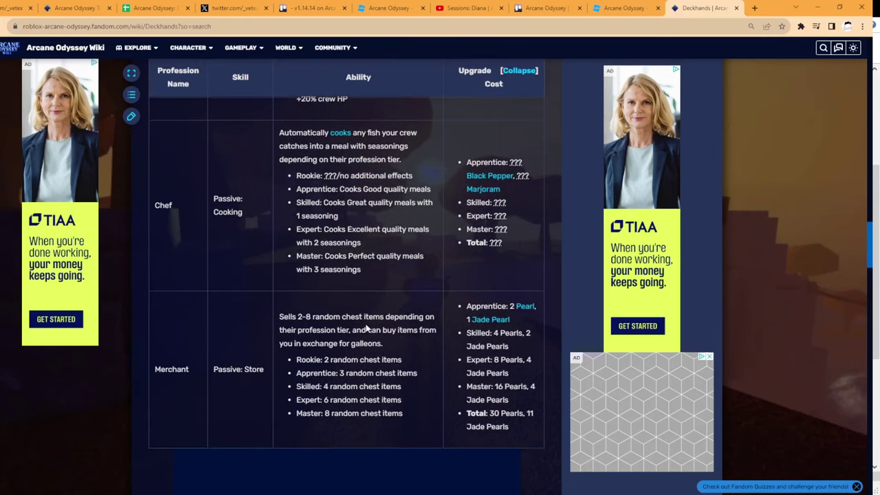
drag(306, 318, 330, 319)
click(339, 341)
double_click(303, 316)
click(357, 335)
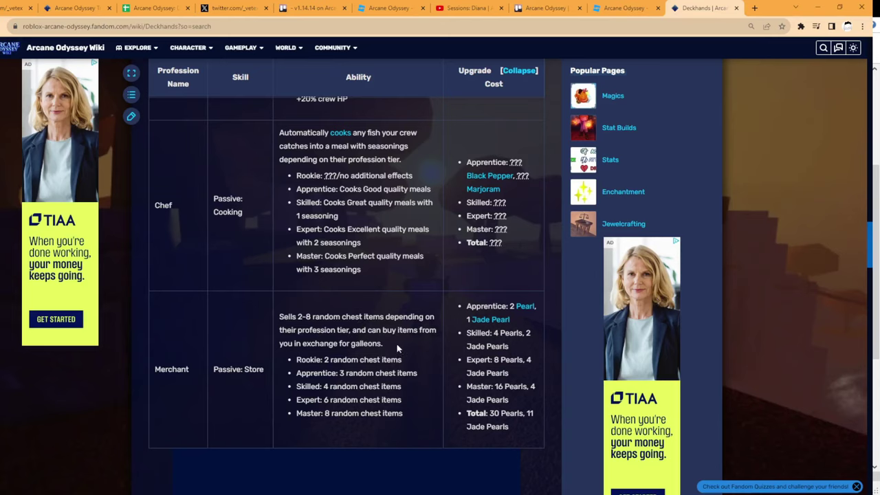
double_click(303, 316)
click(355, 348)
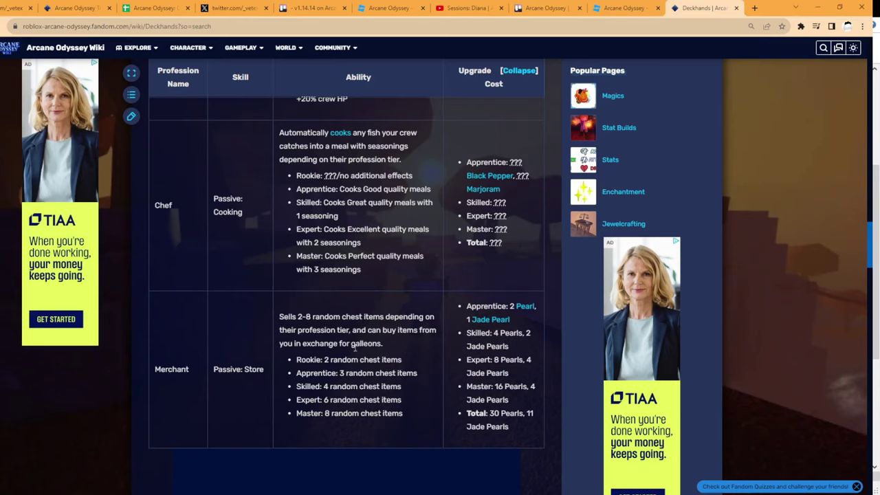
double_click(328, 316)
click(377, 346)
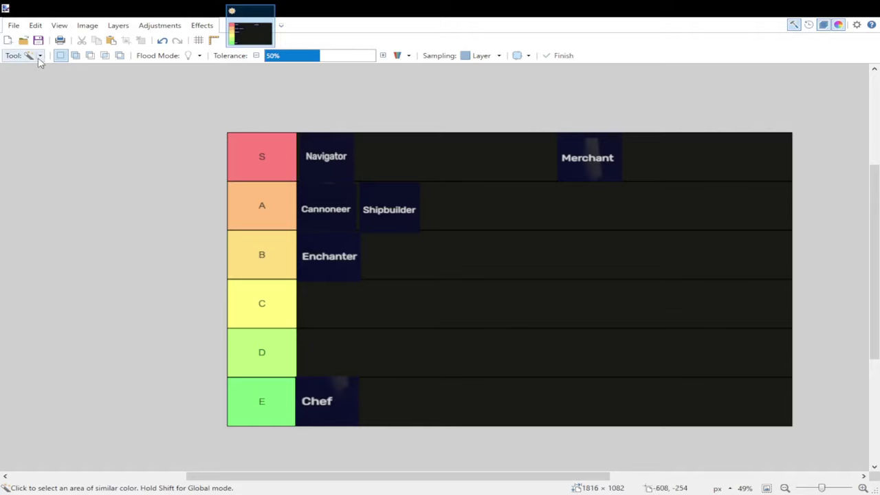
In the paint.net tier list, move the Merchant label from the S row to the start of the C row and deselect it
key(m)
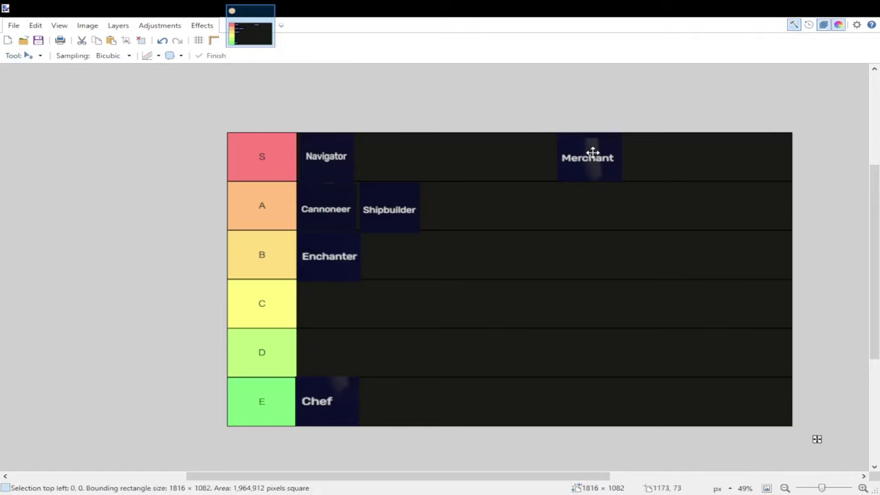
drag(592, 153, 337, 301)
key(s)
key(ctrl+d)
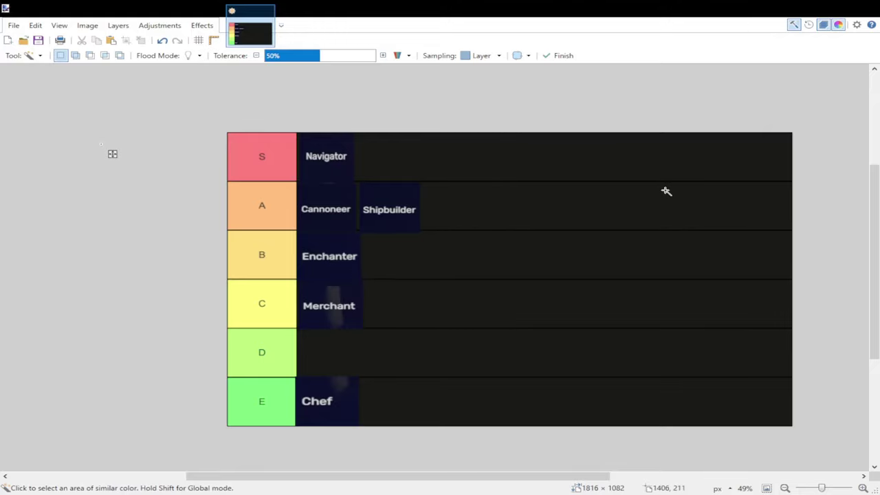
scroll(757, 199, down, 2)
scroll(798, 225, up, 2)
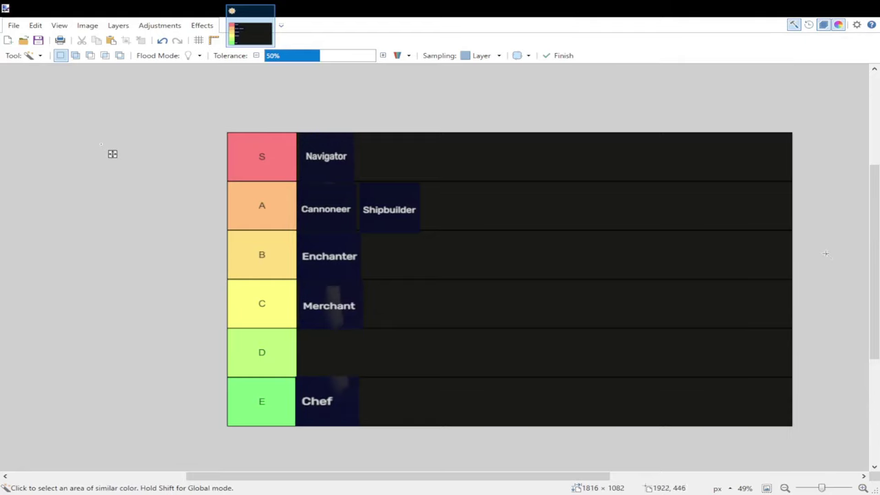